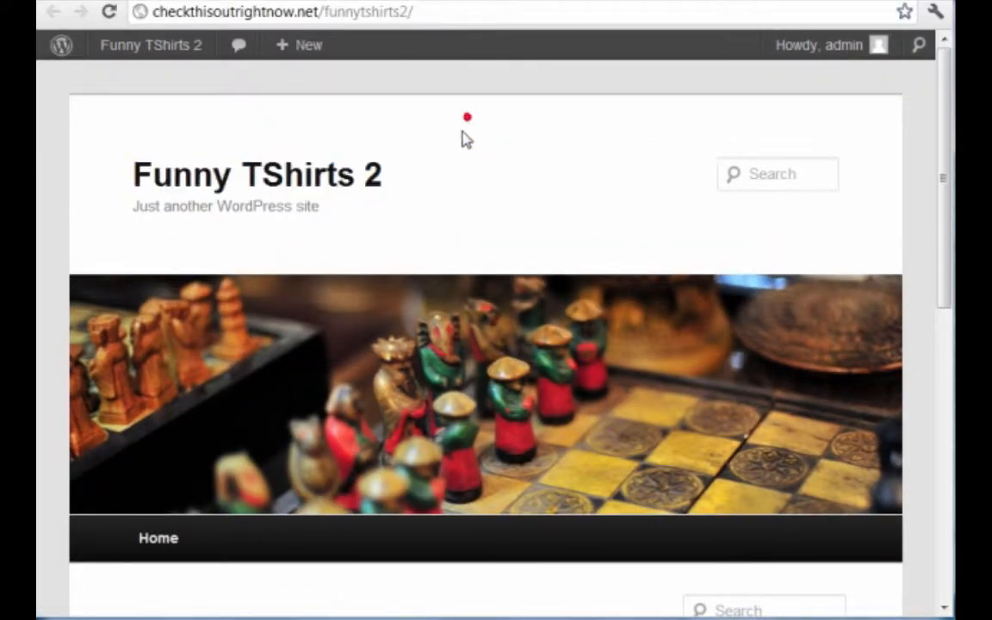
# - Open the "Green Medium Sized Funny Tees" post and examine its page and web address
pyautogui.scroll(-5, 479, 198)
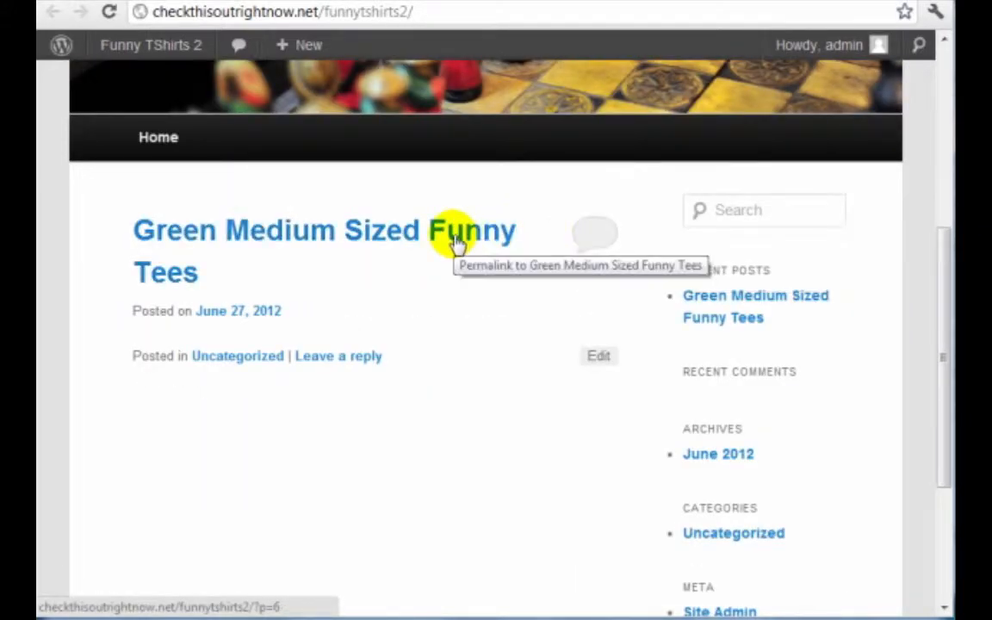
pyautogui.click(456, 241)
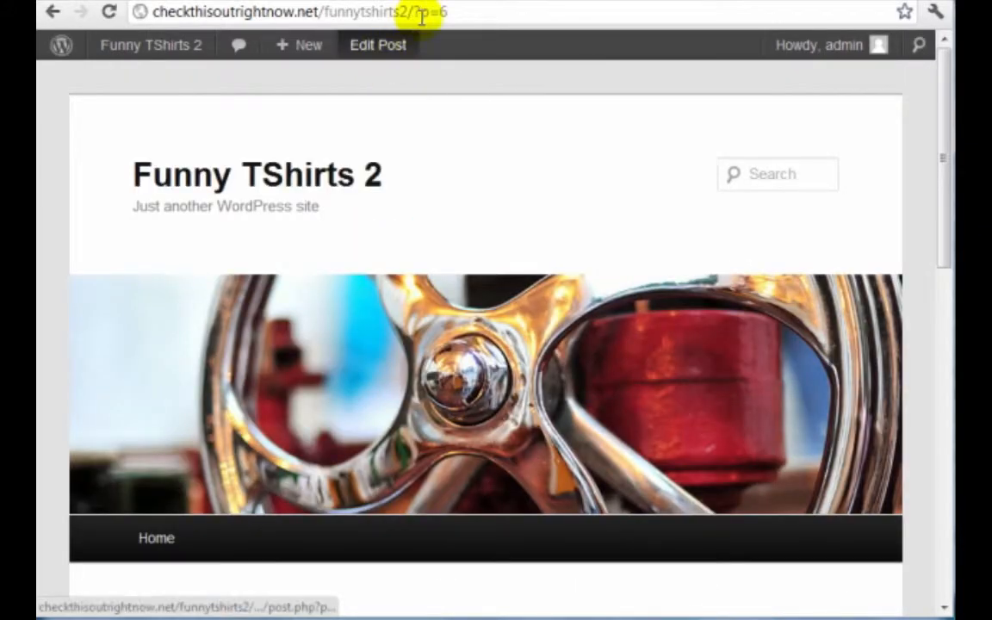
pyautogui.click(476, 11)
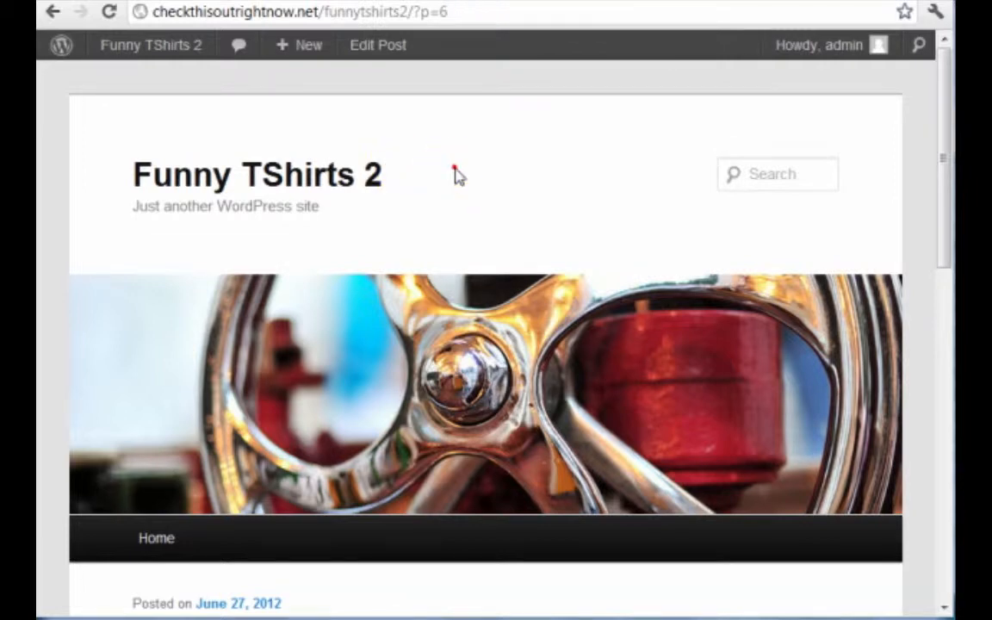
pyautogui.scroll(-5, 456, 175)
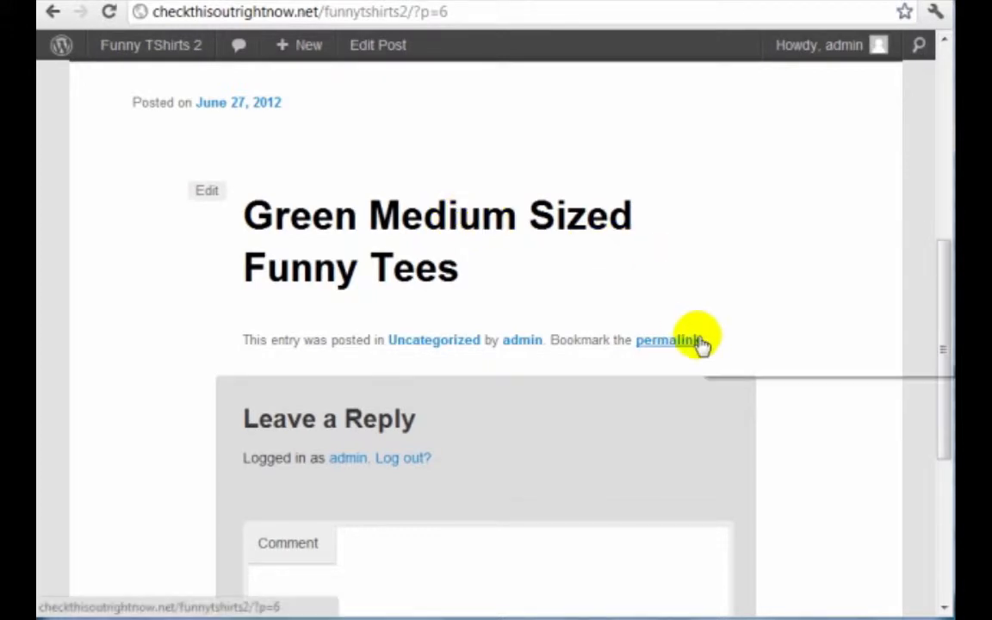
pyautogui.scroll(5, 754, 271)
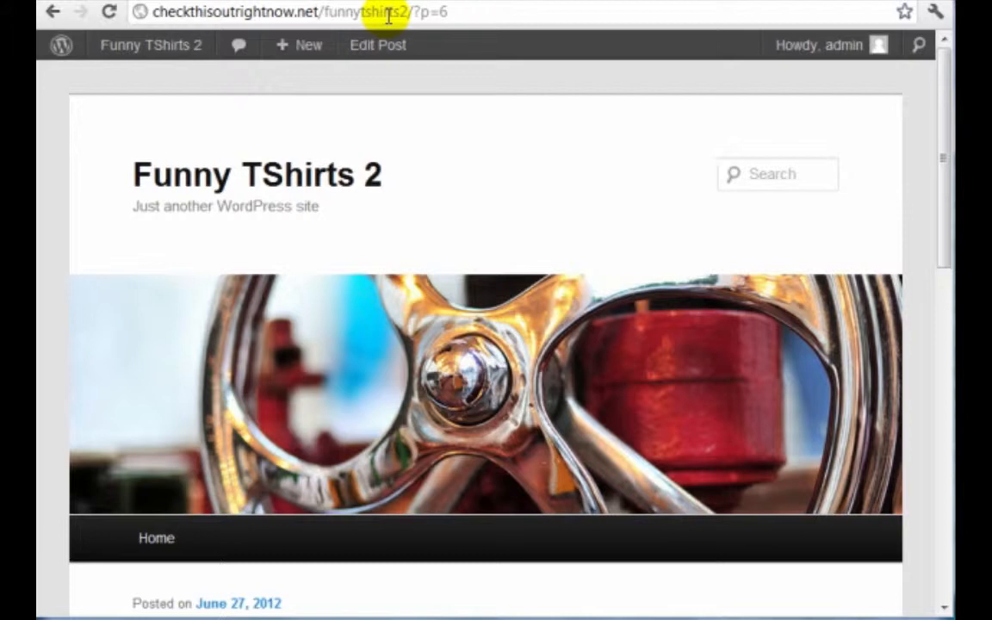
pyautogui.scroll(-5, 474, 138)
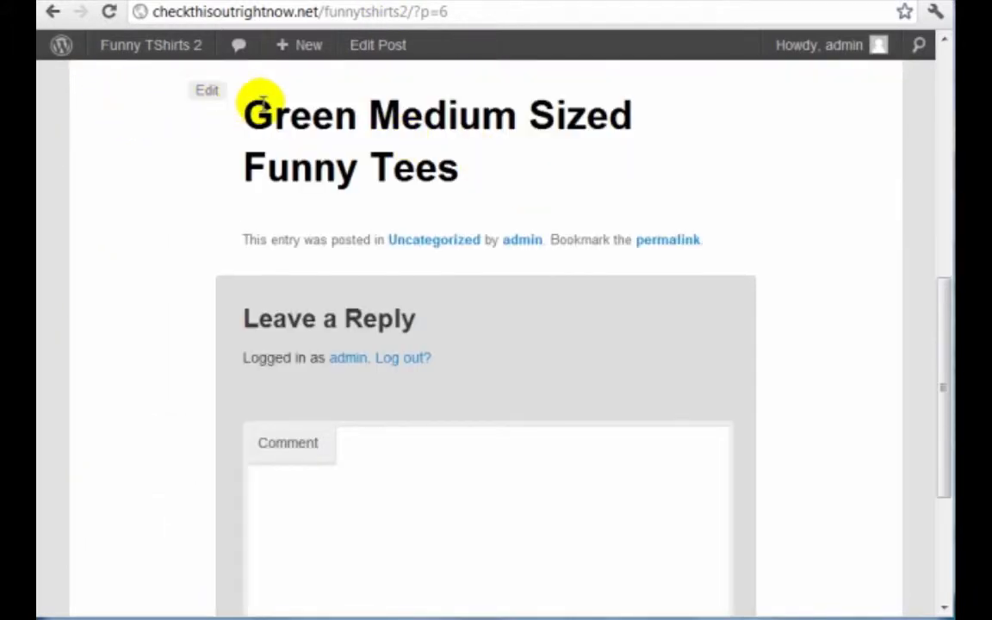
# - Copy the post's title and paste it over the ?p=6 part of the page address
pyautogui.moveTo(261, 104); pyautogui.dragTo(524, 188)
pyautogui.click(521, 179)
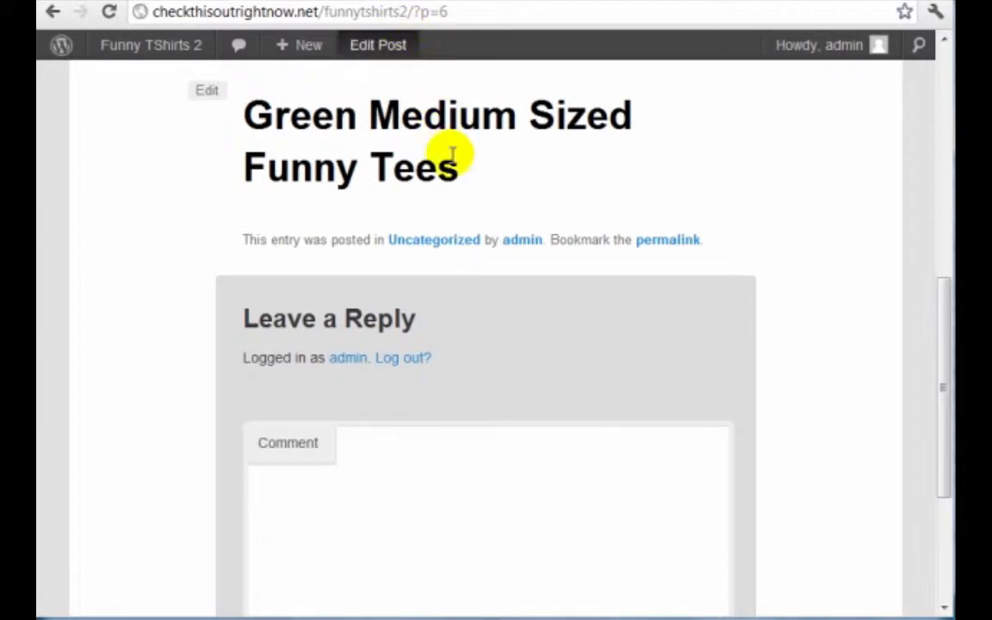
pyautogui.moveTo(452, 155); pyautogui.dragTo(343, 82)
pyautogui.hotkey('ctrl', 'c')
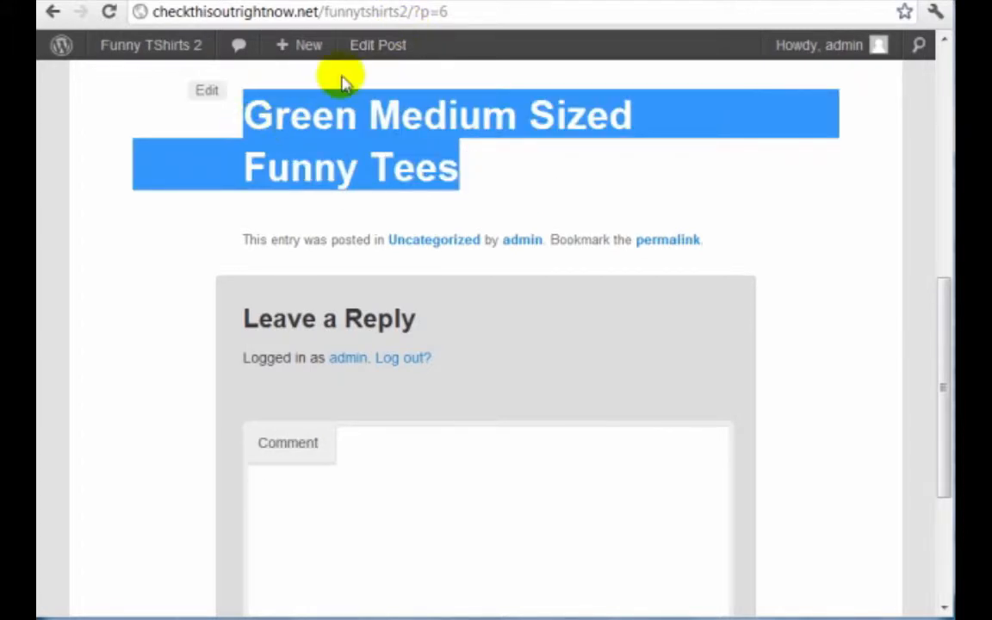
pyautogui.click(417, 11)
pyautogui.click(415, 12)
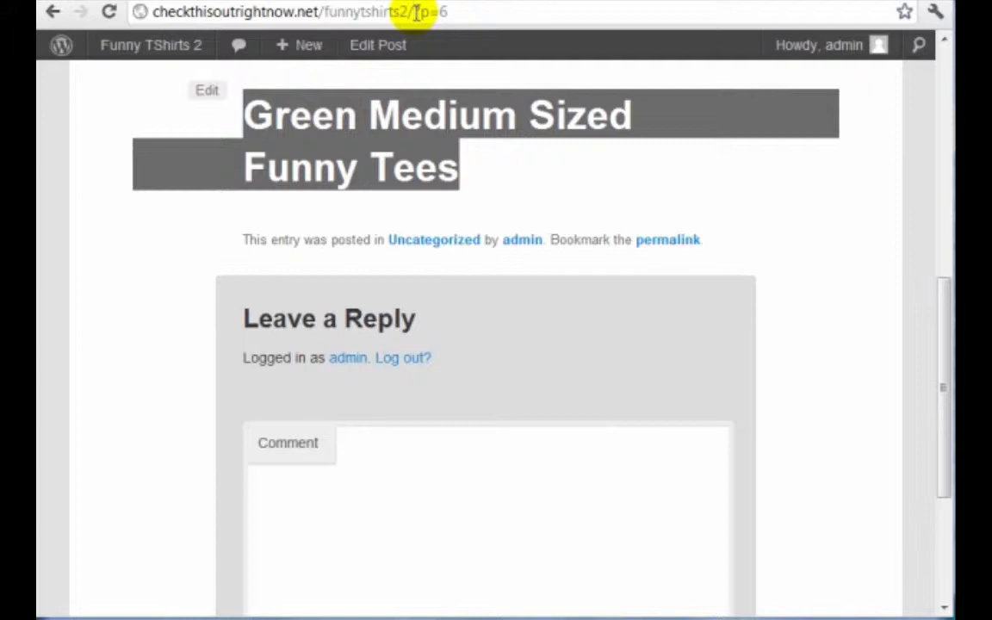
pyautogui.hotkey('shift', 'End')
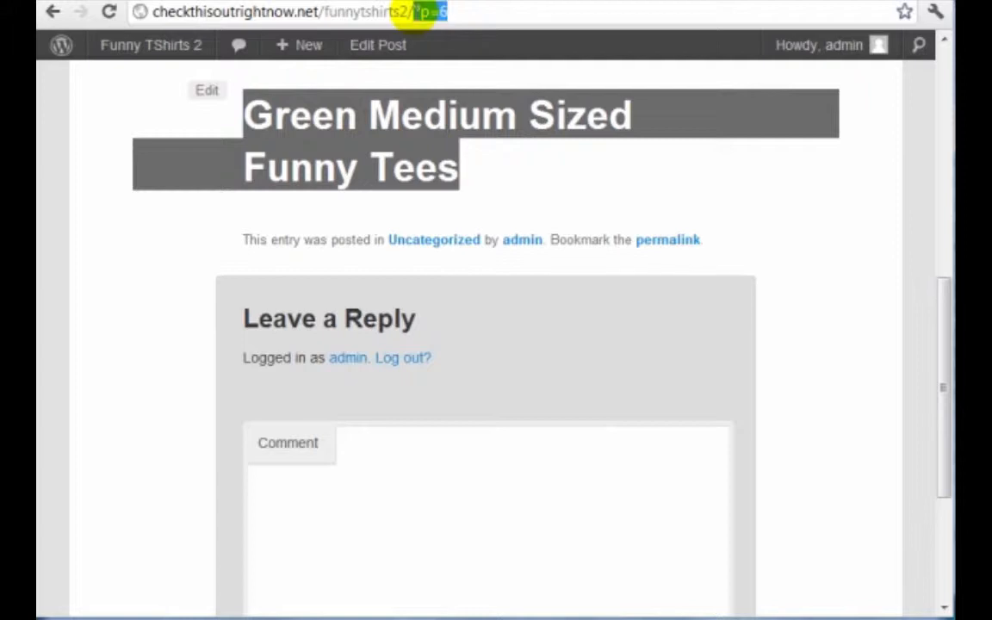
pyautogui.hotkey('ctrl', 'v')
# - Replace the spaces between the title words with hyphens so the address ends in Green-Medium-Sized-Funny-Tees
pyautogui.hotkey('ctrl', 'Left')
pyautogui.hotkey('ctrl', 'Left')
pyautogui.hotkey('ctrl', 'Left')
pyautogui.hotkey('ctrl', 'Left')
pyautogui.hotkey('ctrl', 'Left')
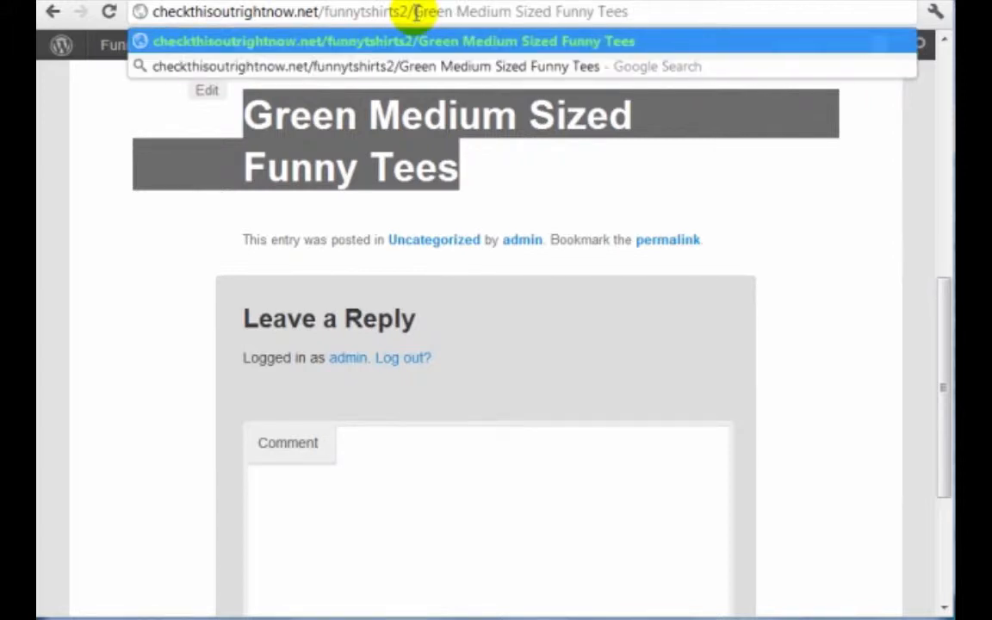
pyautogui.hotkey('ctrl', 'Right')
pyautogui.press('BackSpace')
pyautogui.write('-')
pyautogui.hotkey('ctrl', 'Right')
pyautogui.press('BackSpace')
pyautogui.write('-')
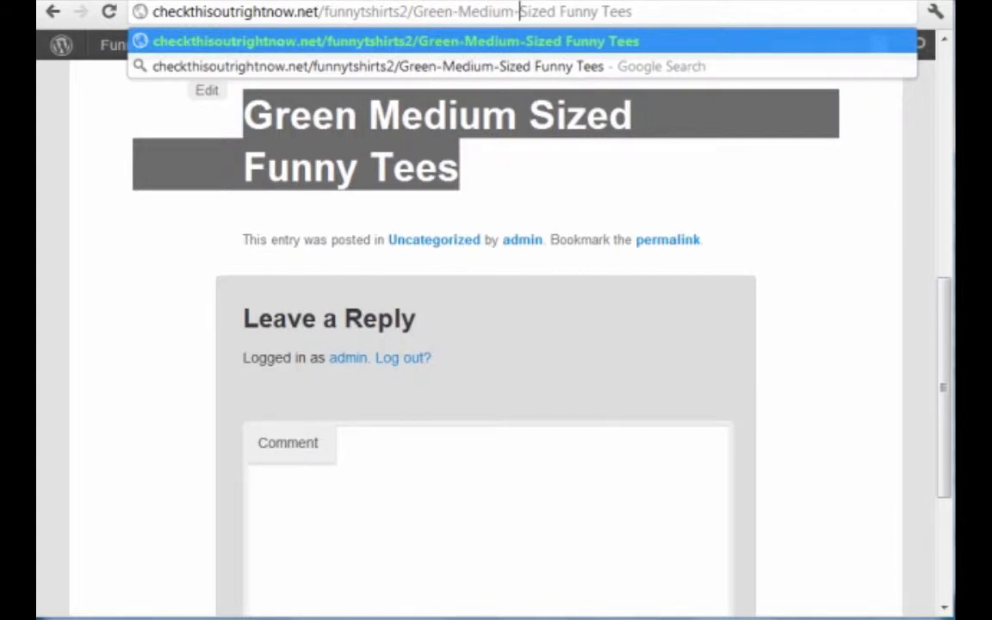
pyautogui.hotkey('ctrl', 'Right')
pyautogui.press('BackSpace')
pyautogui.write('-')
pyautogui.hotkey('ctrl', 'Right')
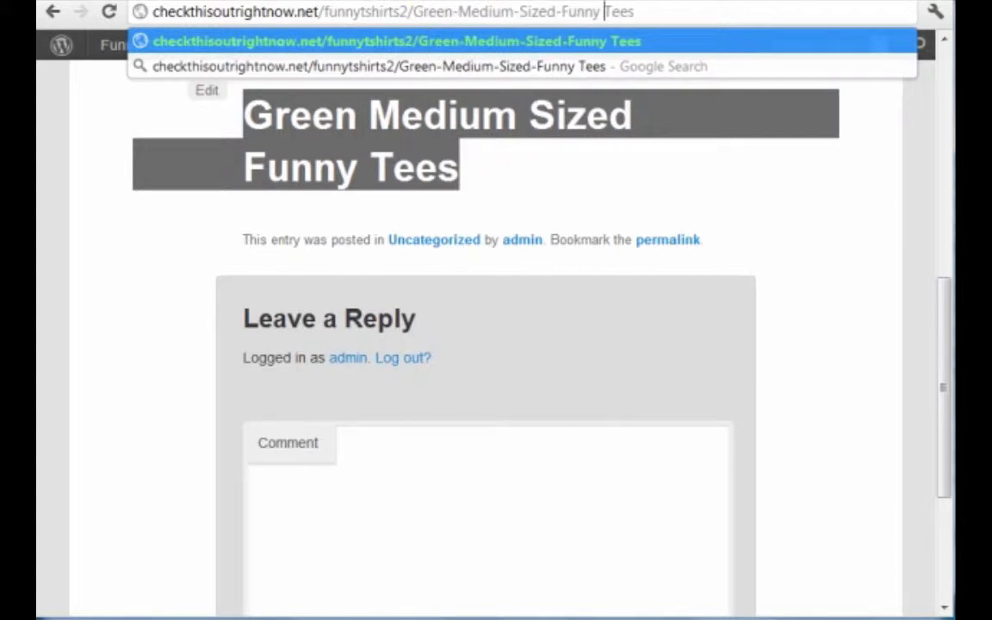
pyautogui.press('BackSpace')
pyautogui.write('-')
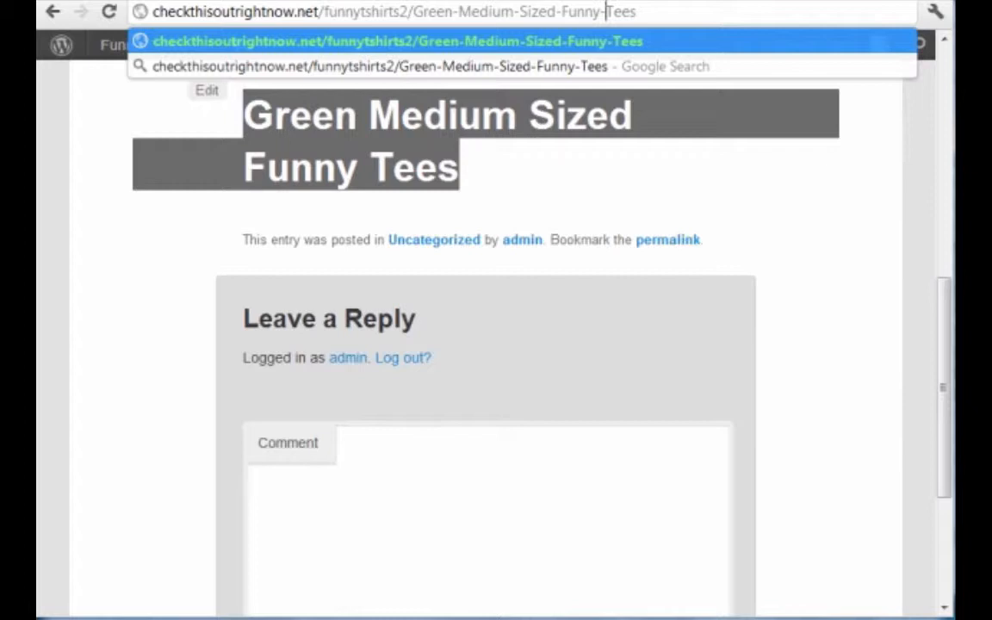
pyautogui.click(645, 11)
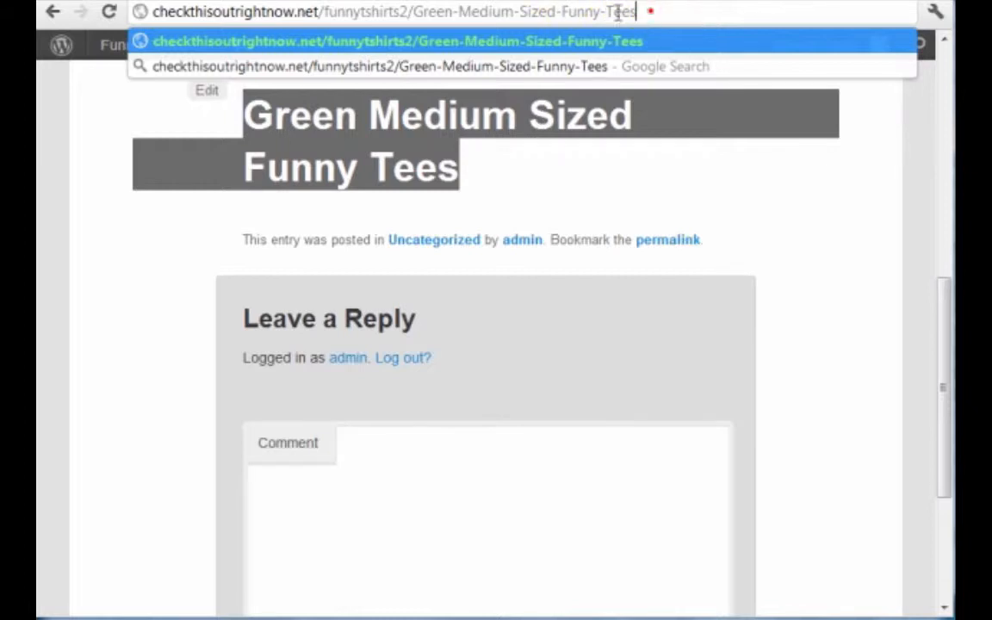
# - Go to the site's wp-admin/index.php dashboard and open the Permalink settings
pyautogui.click(413, 11)
pyautogui.hotkey('shift', 'End')
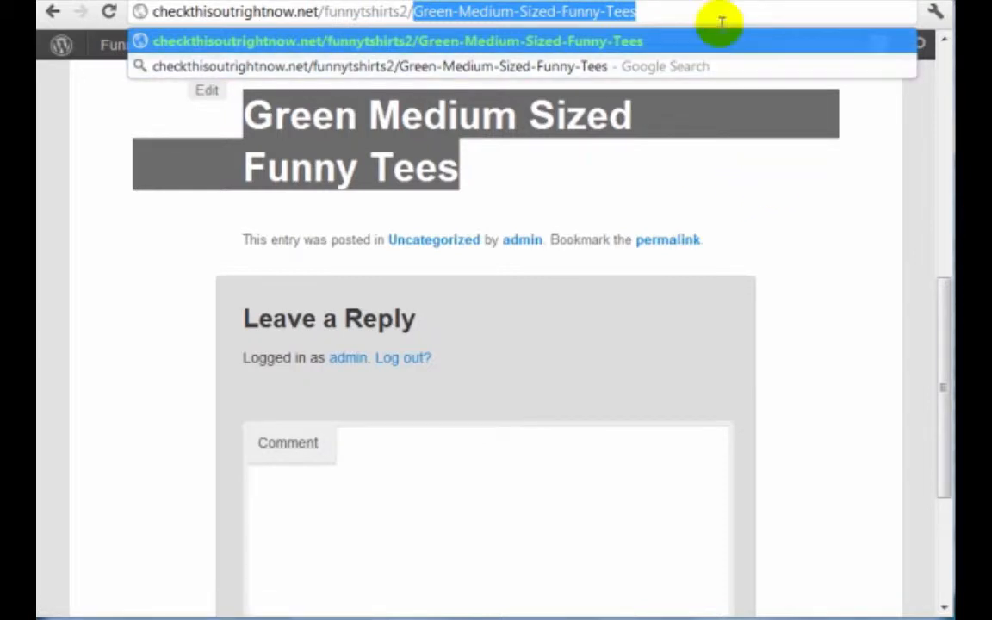
pyautogui.write('wp-admin/index.php')
pyautogui.press('Return')
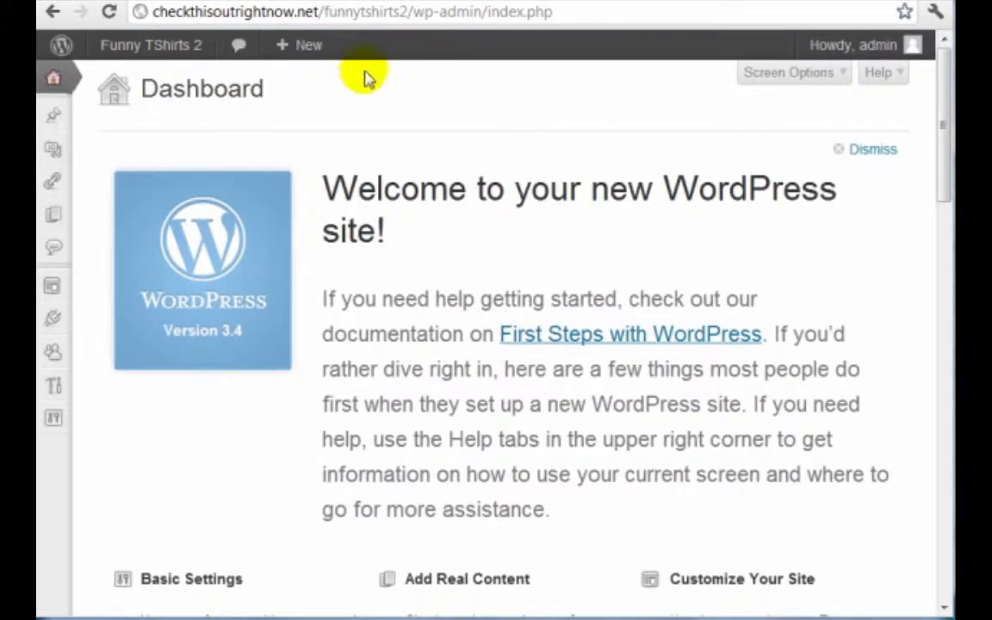
pyautogui.moveTo(57, 425)
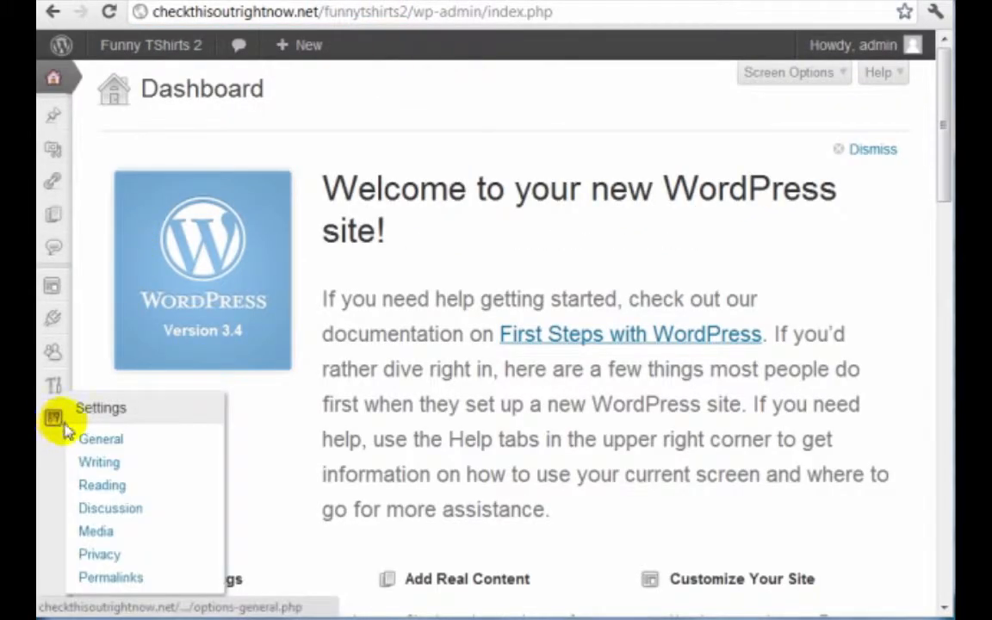
pyautogui.click(127, 577)
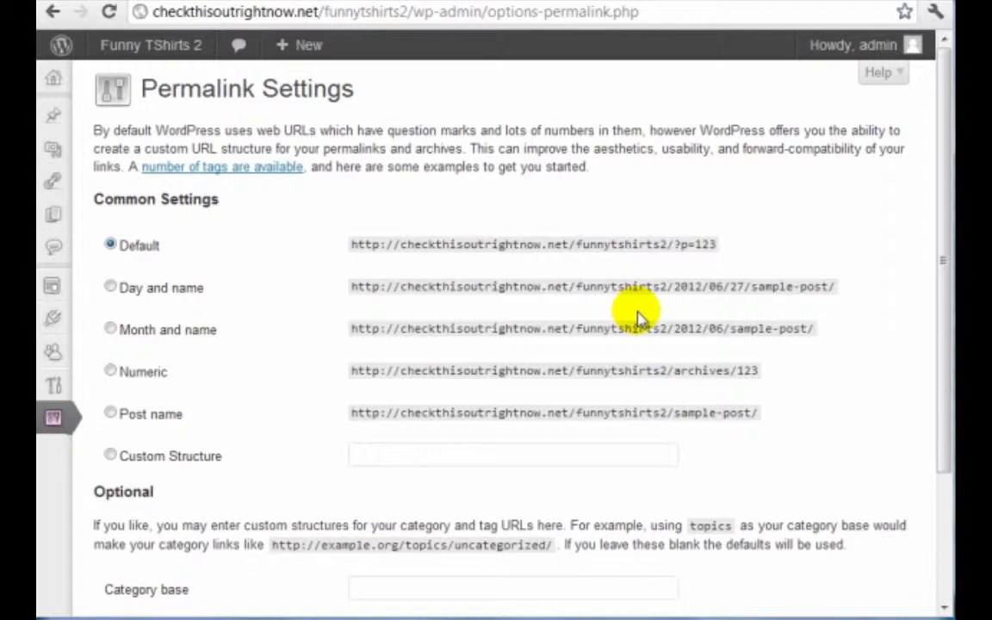
# - Set the permalink structure to Post name and save the changes
pyautogui.moveTo(759, 412); pyautogui.dragTo(343, 412)
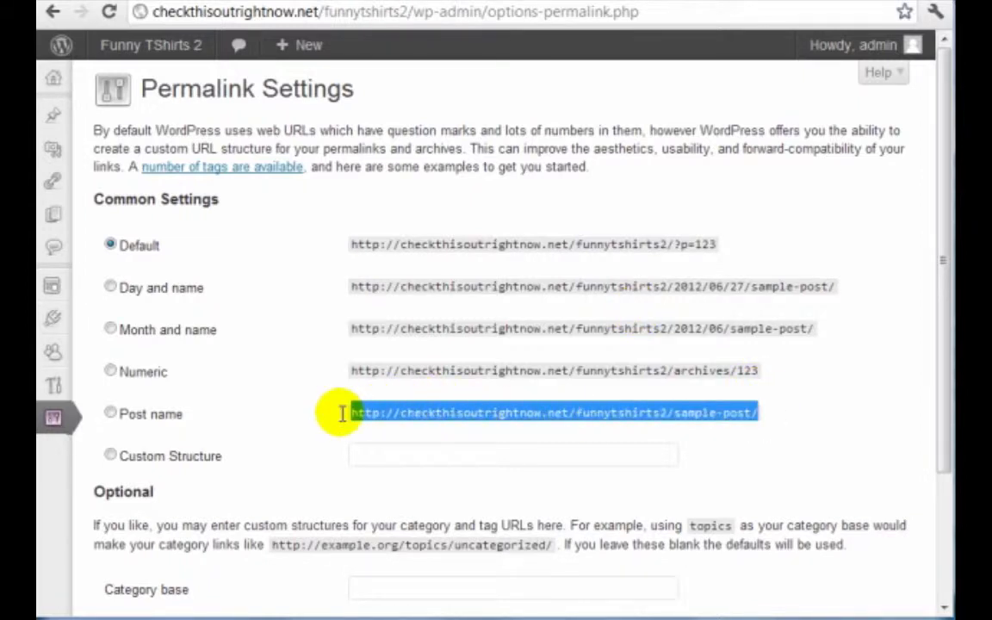
pyautogui.click(156, 422)
pyautogui.scroll(-2, 585, 343)
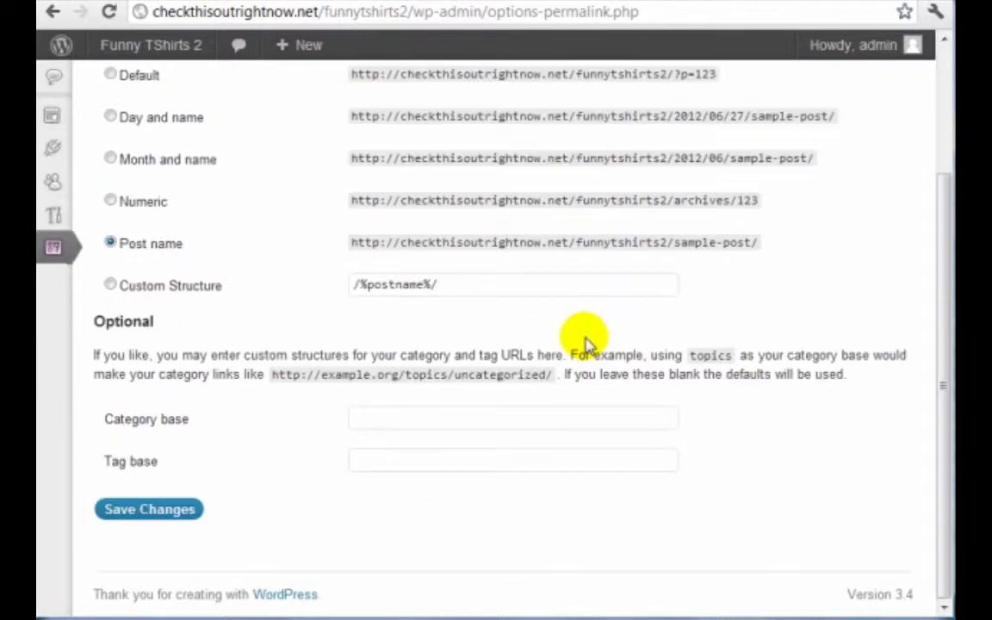
pyautogui.click(158, 513)
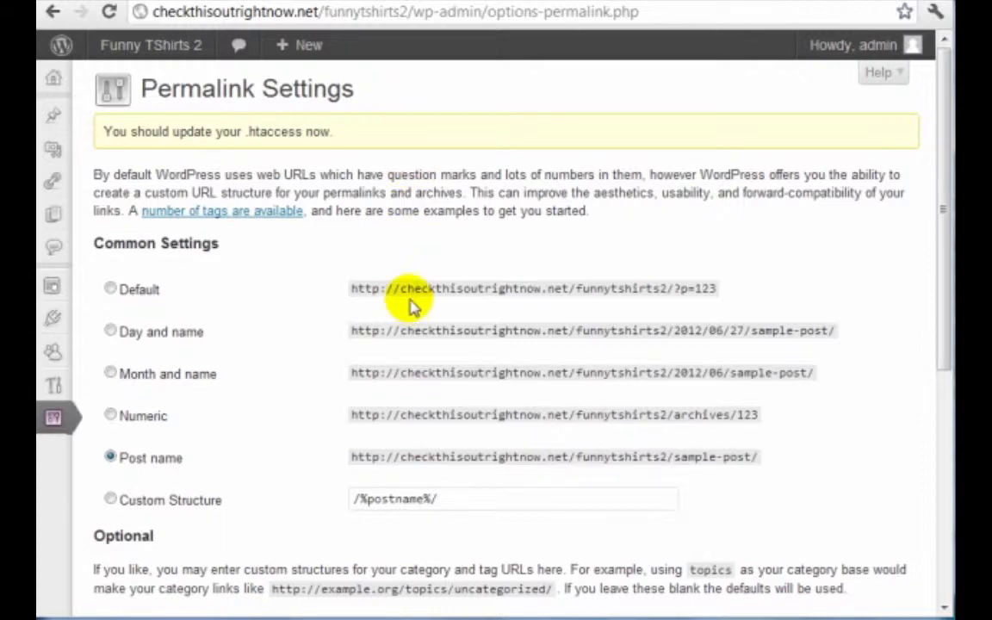
# - Examine the .htaccess notice and the mod_rewrite rules provided with the permalink settings
pyautogui.scroll(-3, 411, 308)
pyautogui.scroll(2, 412, 306)
pyautogui.scroll(-3, 412, 306)
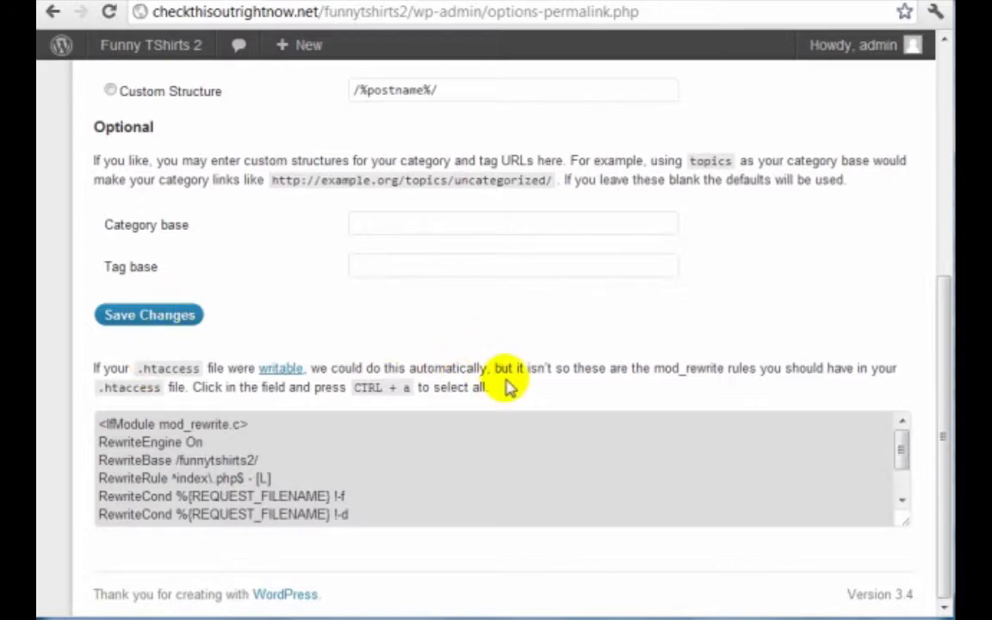
pyautogui.scroll(5, 508, 388)
pyautogui.scroll(-3, 508, 381)
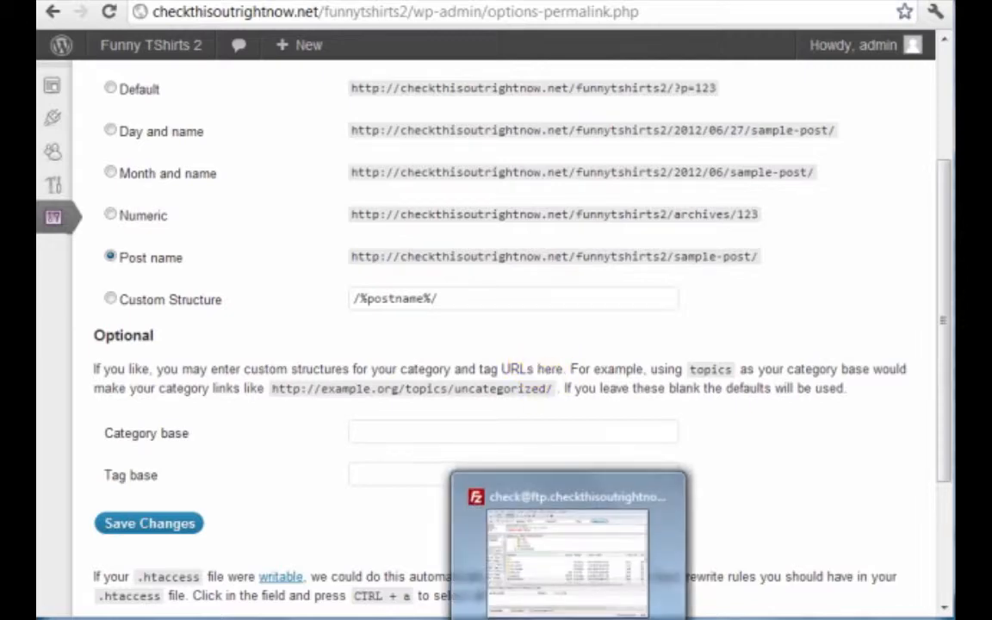
# - Switch to FileZilla and reconnect to the remote folder /public_html/funnytshirts2
pyautogui.click(568, 619)
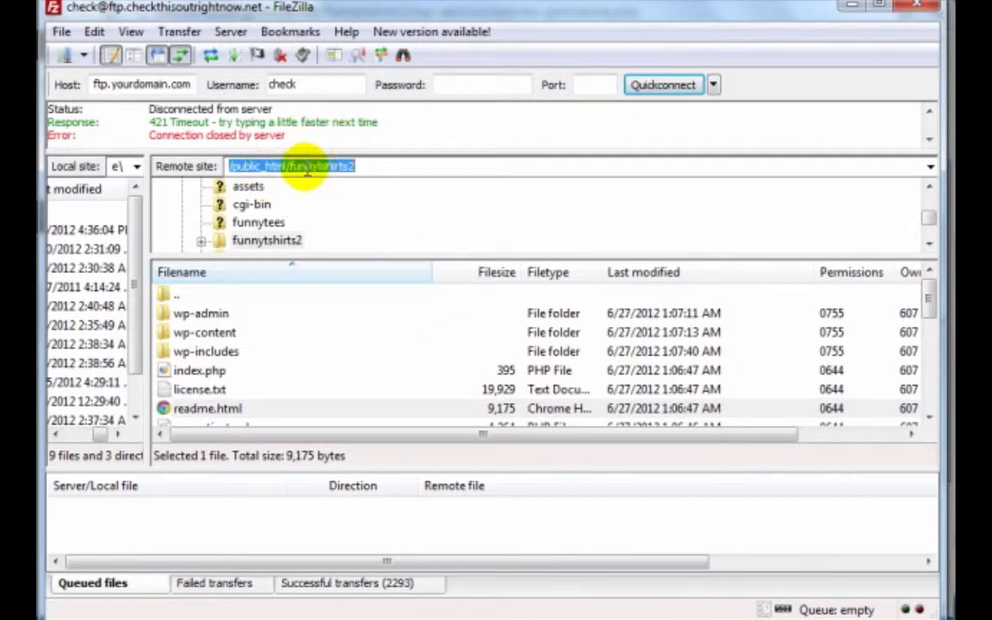
pyautogui.click(405, 167)
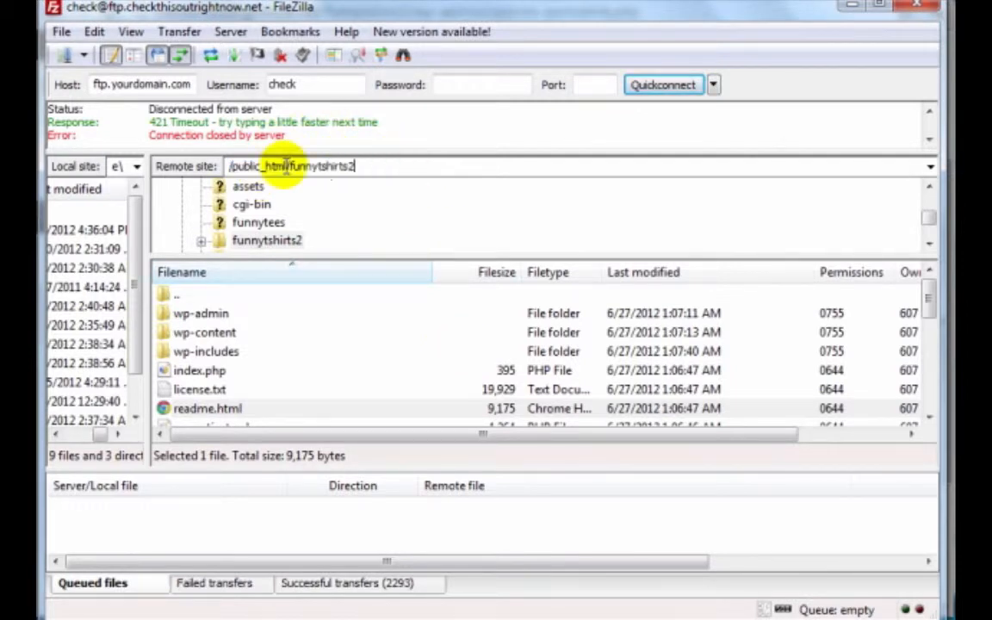
pyautogui.click(311, 353)
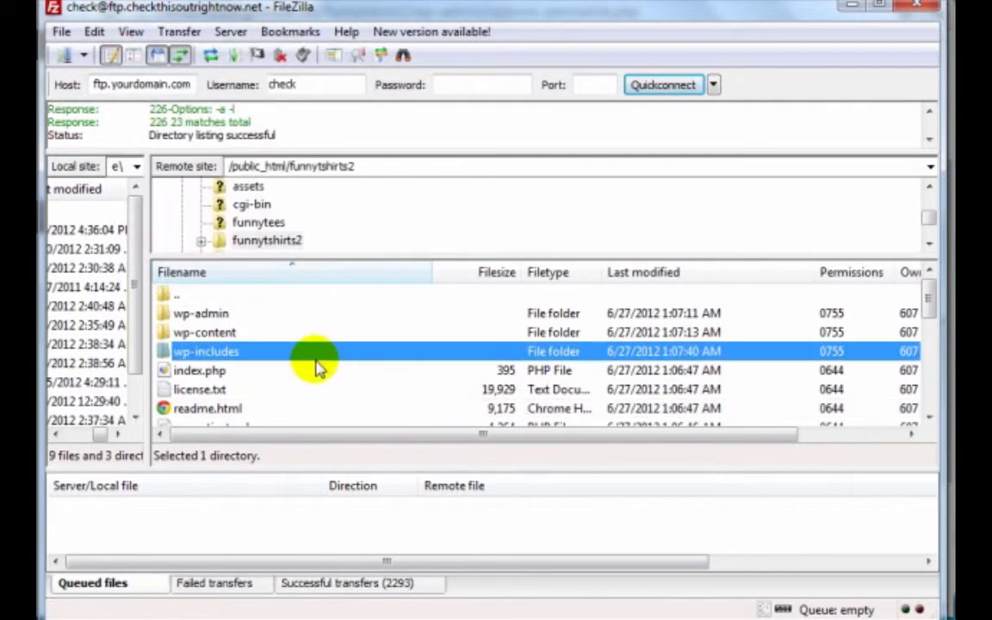
# - Check the option that forces showing hidden files and look through the remote folder for an .htaccess file
pyautogui.click(229, 32)
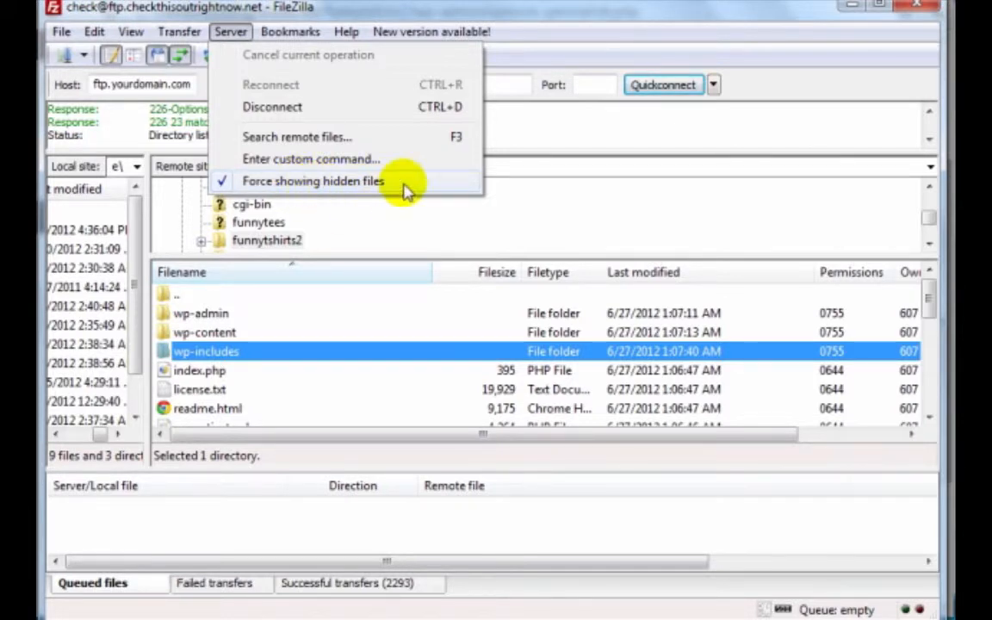
pyautogui.click(608, 8)
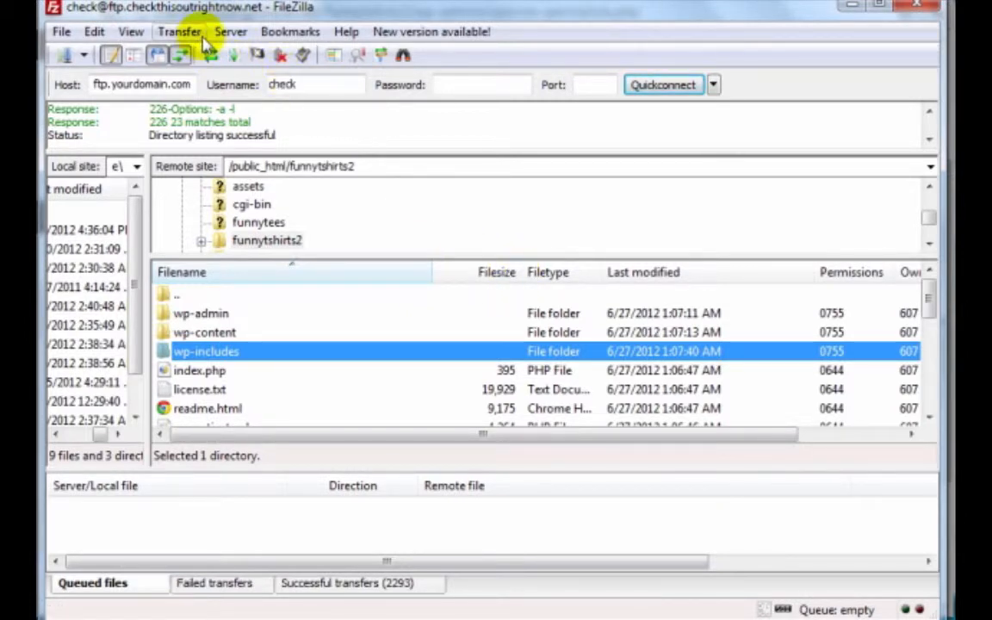
pyautogui.click(392, 376)
pyautogui.scroll(-8, 394, 383)
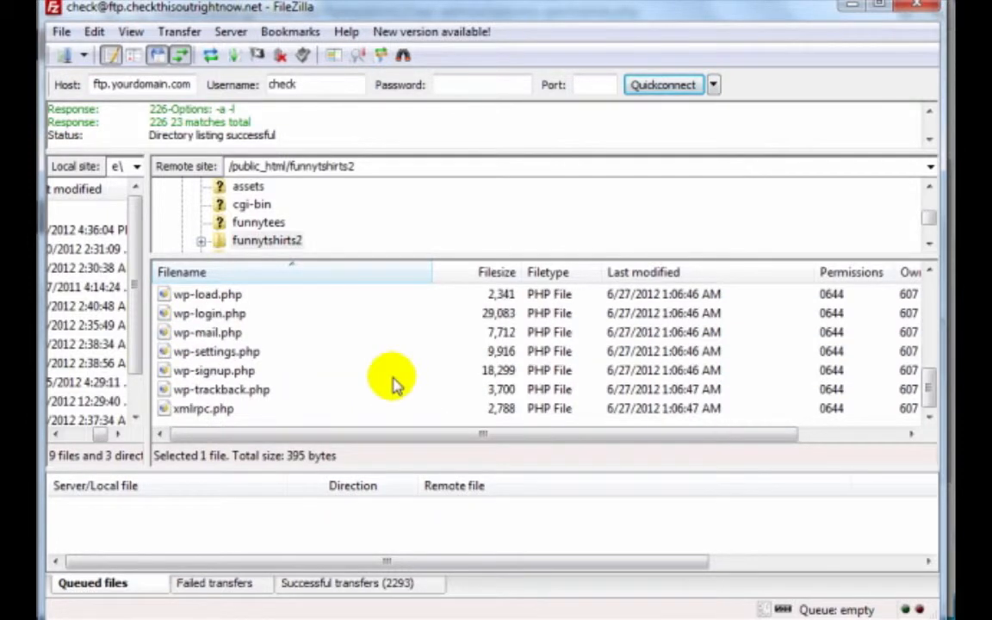
pyautogui.scroll(8, 393, 382)
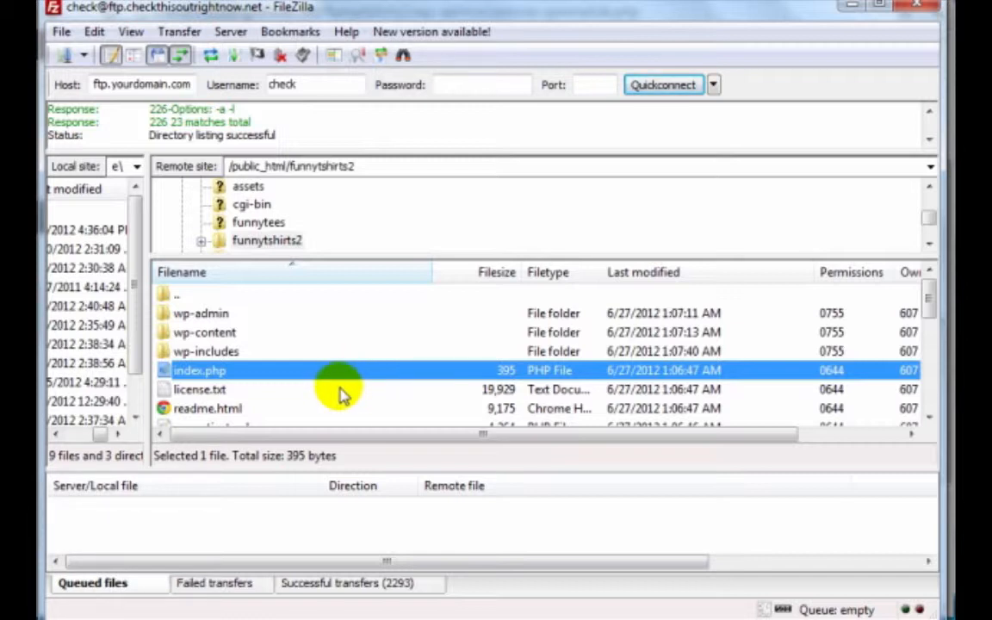
pyautogui.scroll(-5, 340, 392)
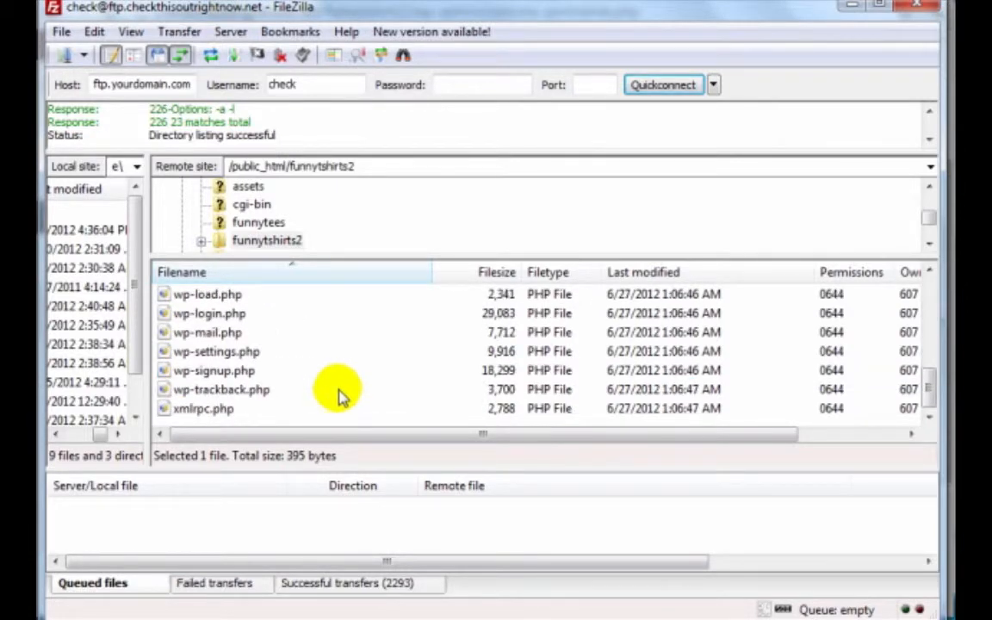
# - Switch to the local WordPress folder in Windows Explorer and create an empty text document with the default name
pyautogui.click(69, 615)
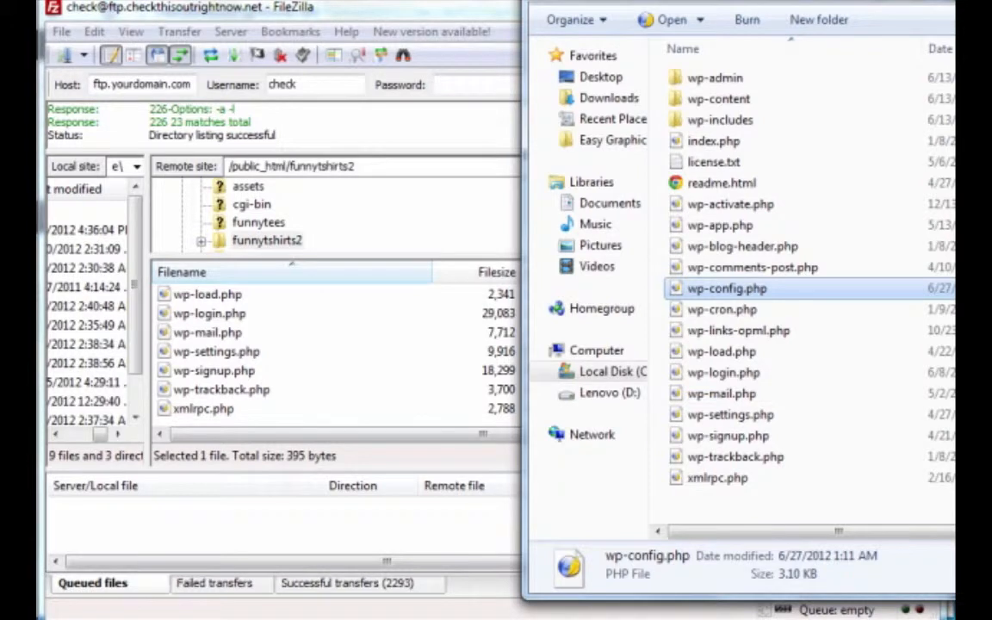
pyautogui.click(739, 499)
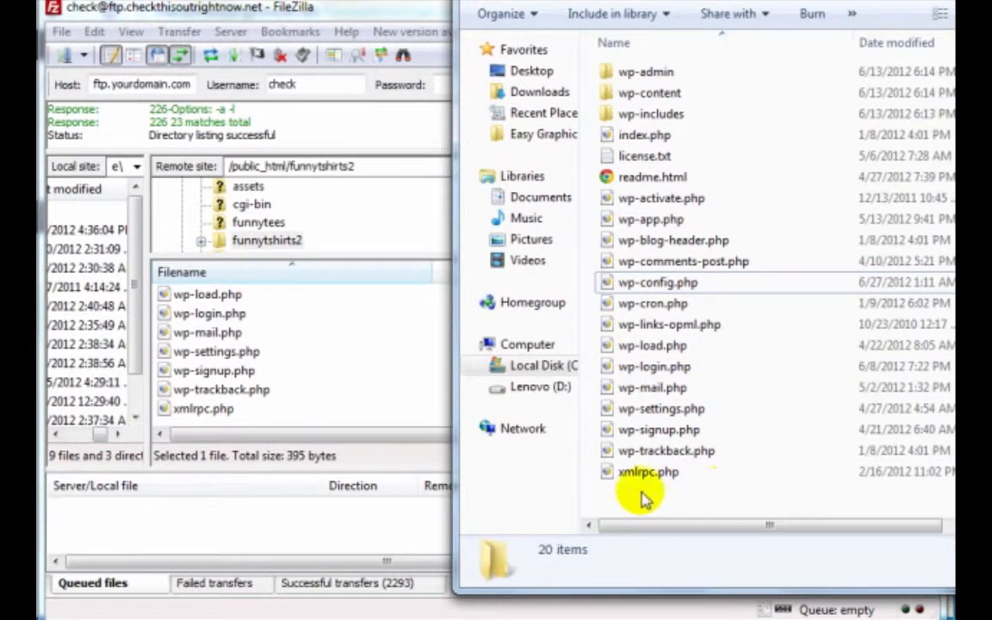
pyautogui.rightClick(612, 488)
pyautogui.moveTo(675, 446)
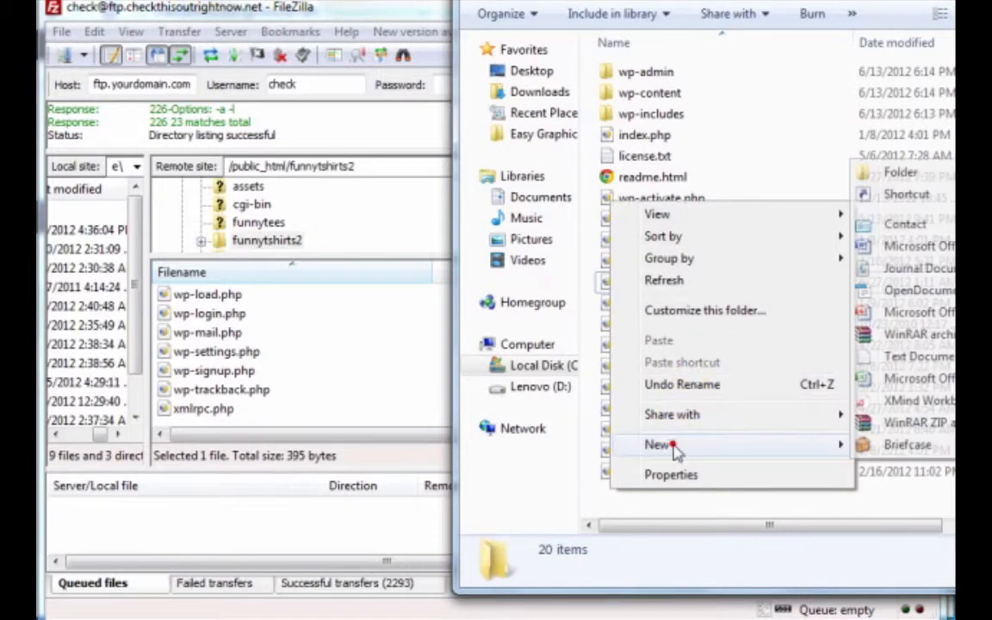
pyautogui.click(900, 363)
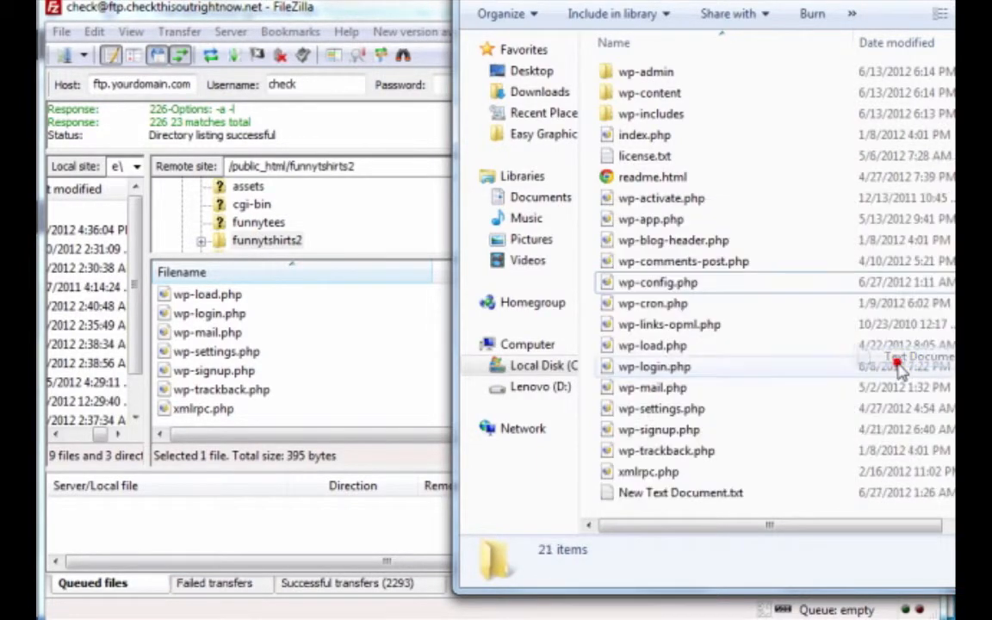
pyautogui.click(663, 200)
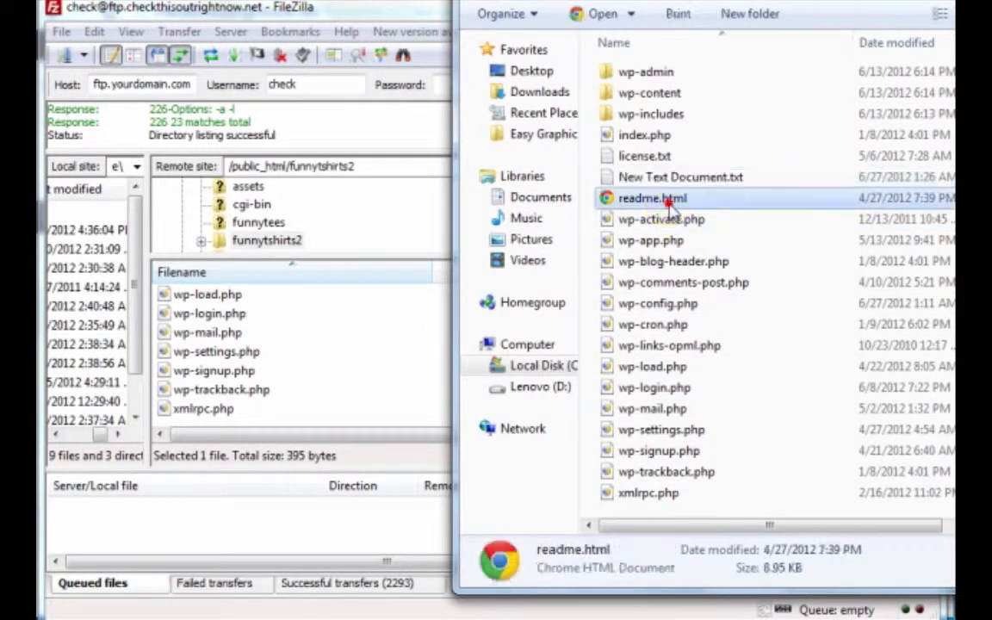
# - Upload New Text Document.txt from the local folder to the remote folder /public_html/funnytshirts2 in FileZilla
pyautogui.click(667, 178)
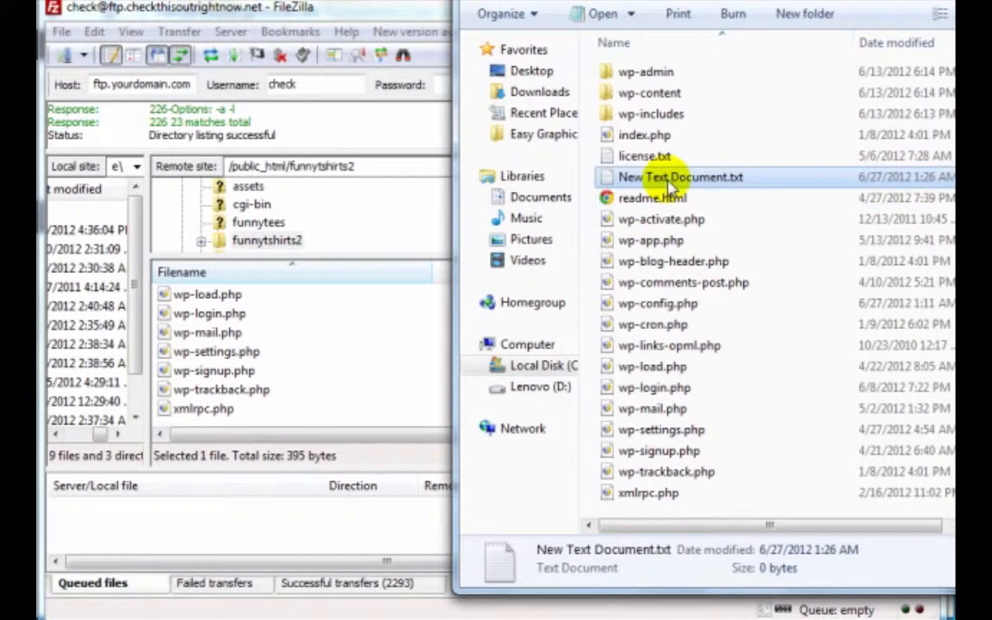
pyautogui.moveTo(670, 184); pyautogui.dragTo(306, 366)
pyautogui.click(302, 362)
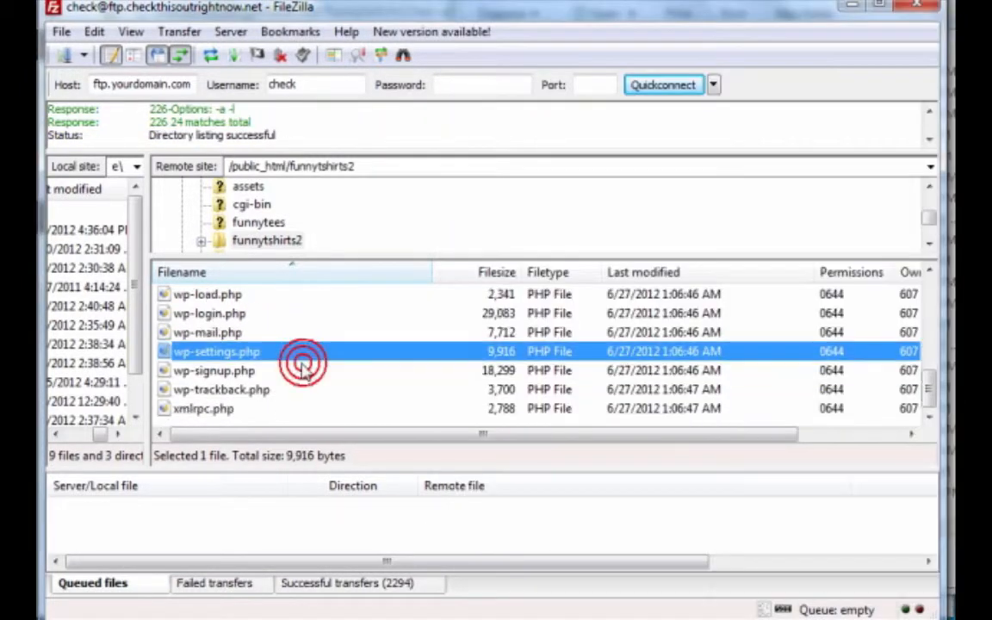
# - Rename the uploaded New Text Document.txt on the server to .htaccess
pyautogui.scroll(4, 303, 368)
pyautogui.rightClick(268, 335)
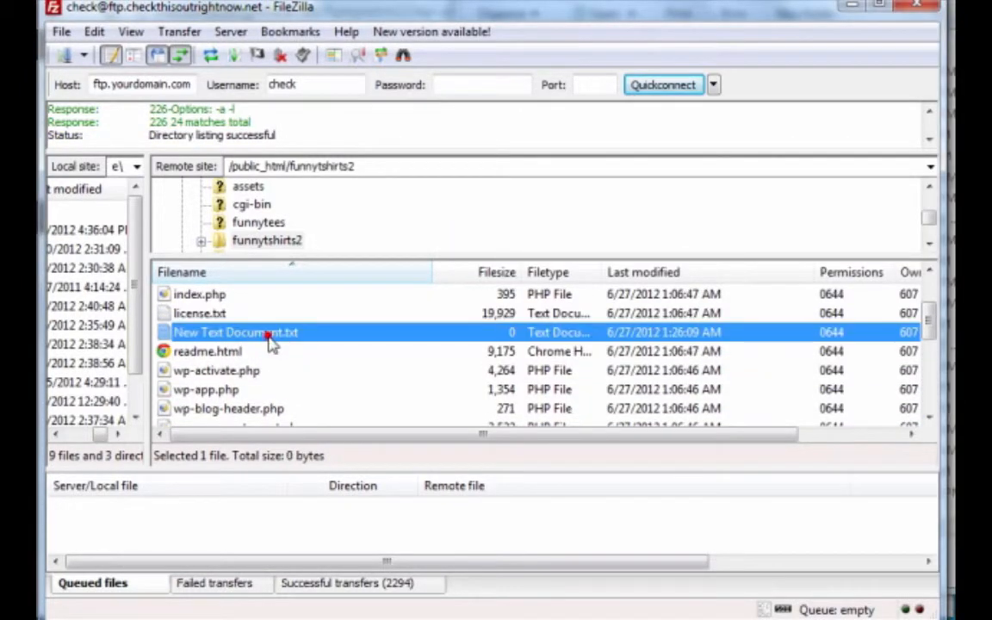
pyautogui.click(345, 484)
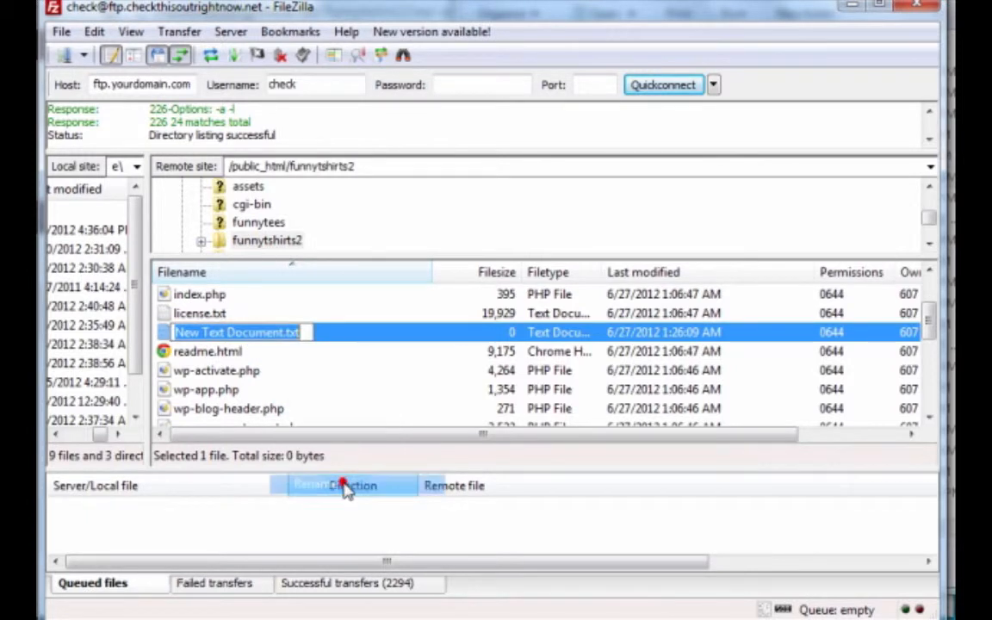
pyautogui.press('BackSpace')
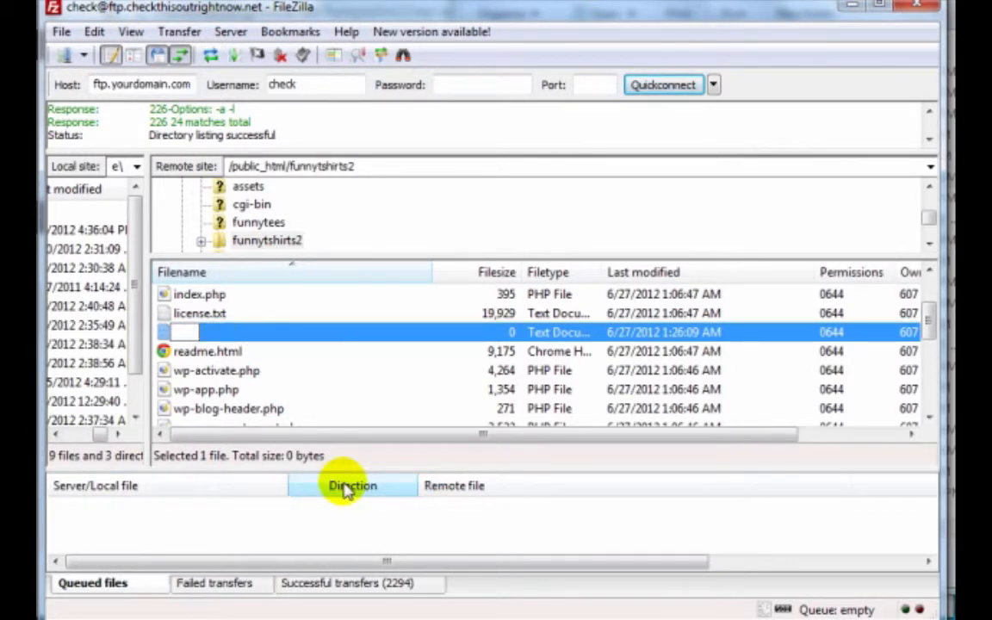
pyautogui.write('.')
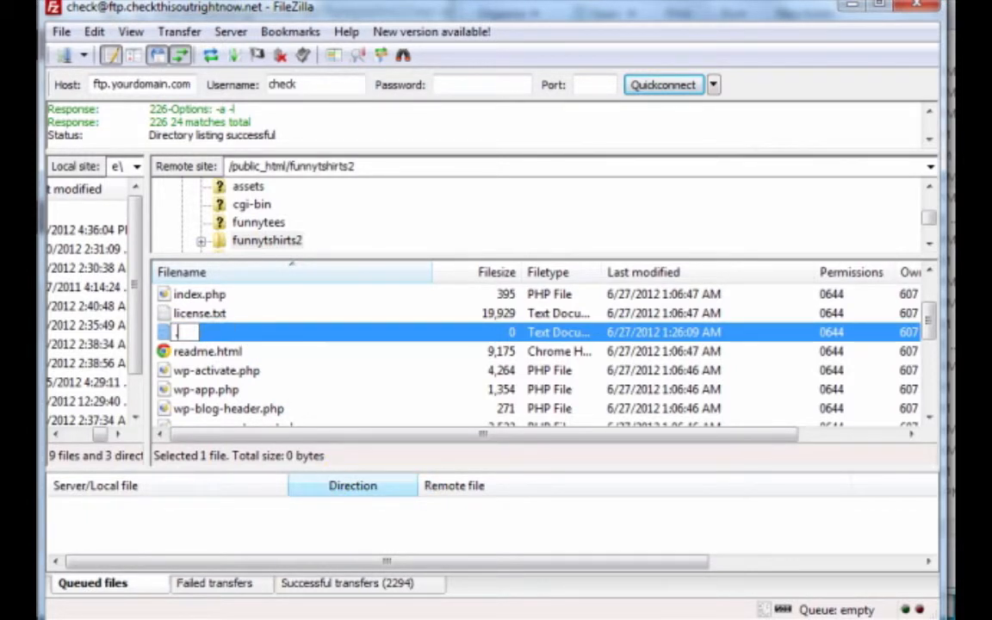
pyautogui.write('htaccess')
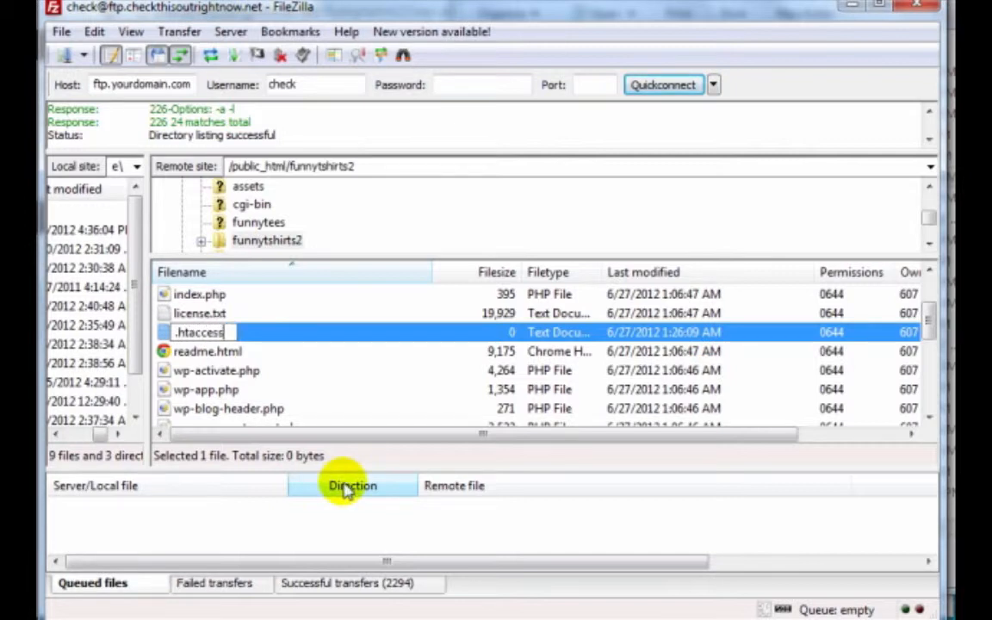
pyautogui.press('Return')
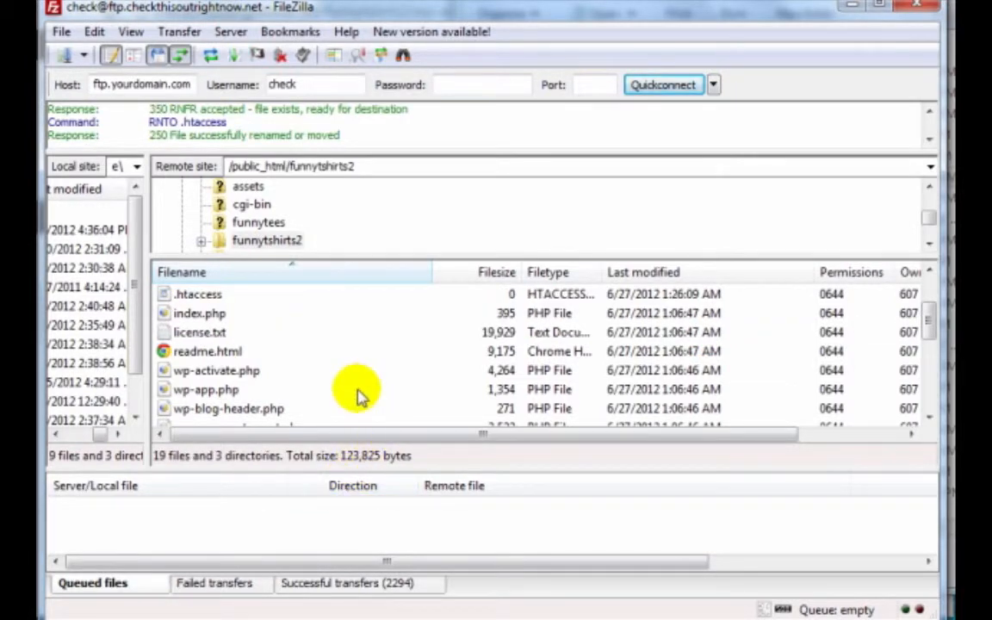
# - Set the file permissions of the remote .htaccess file to the numeric value 777
pyautogui.click(319, 357)
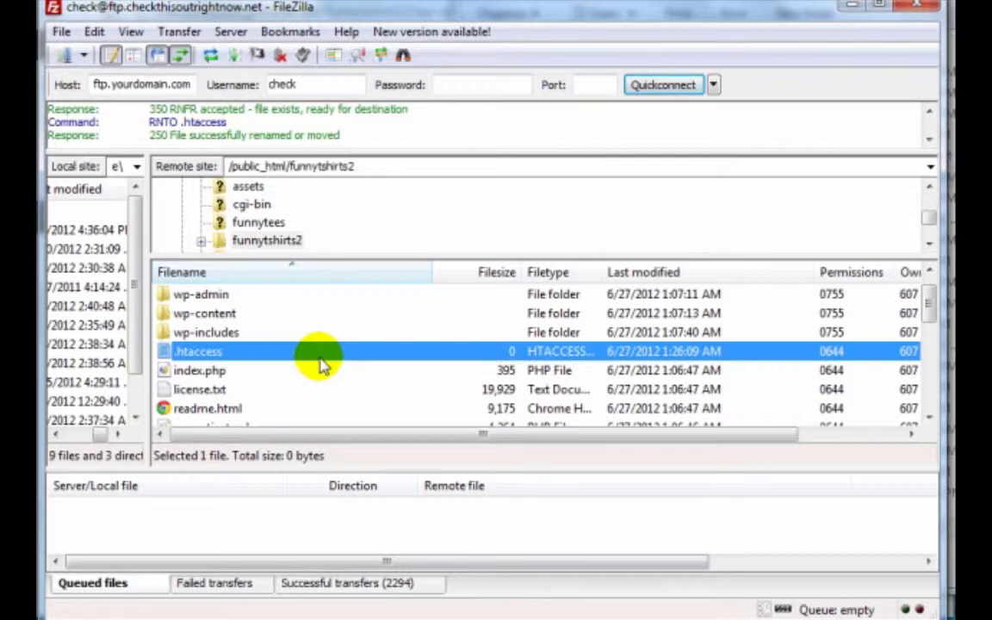
pyautogui.rightClick(310, 355)
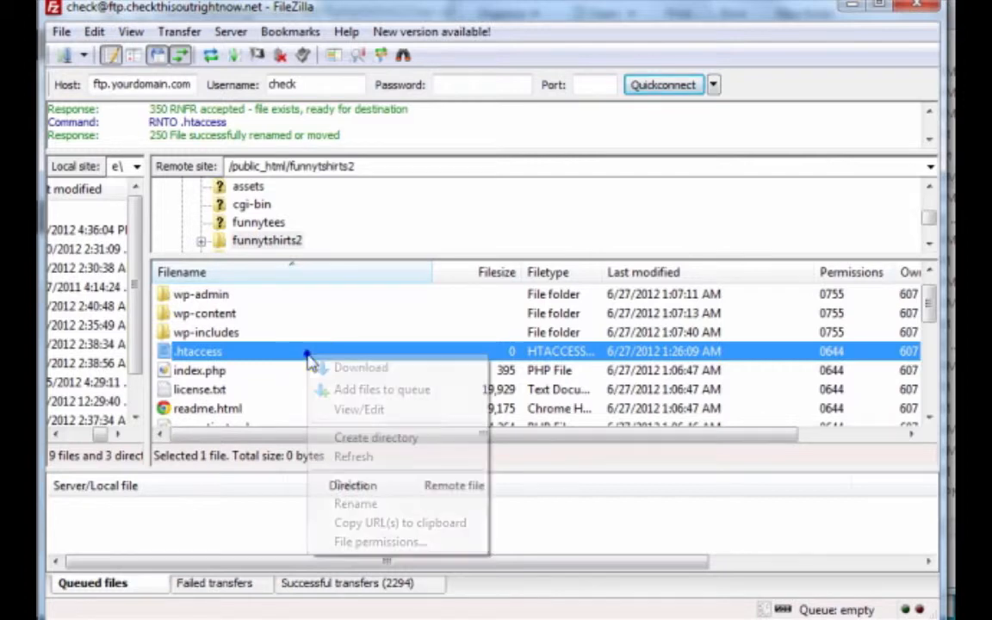
pyautogui.click(396, 550)
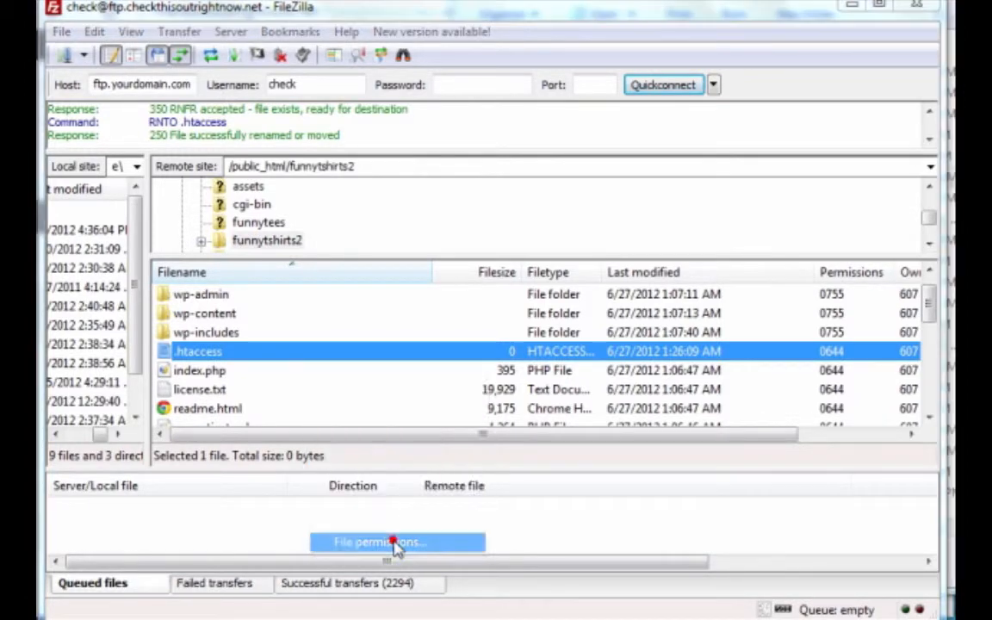
pyautogui.doubleClick(507, 414)
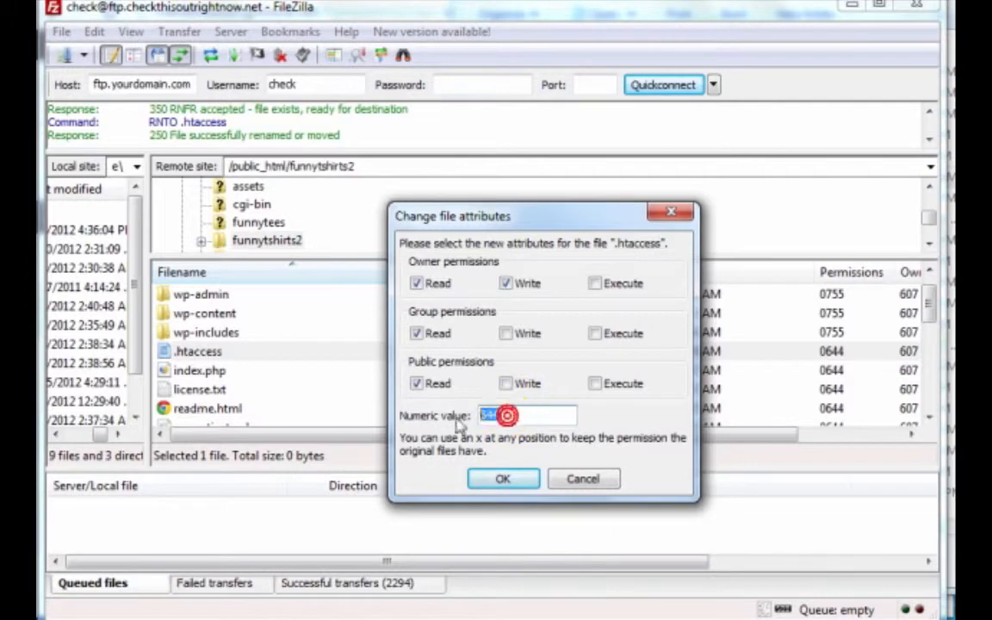
pyautogui.write('7')
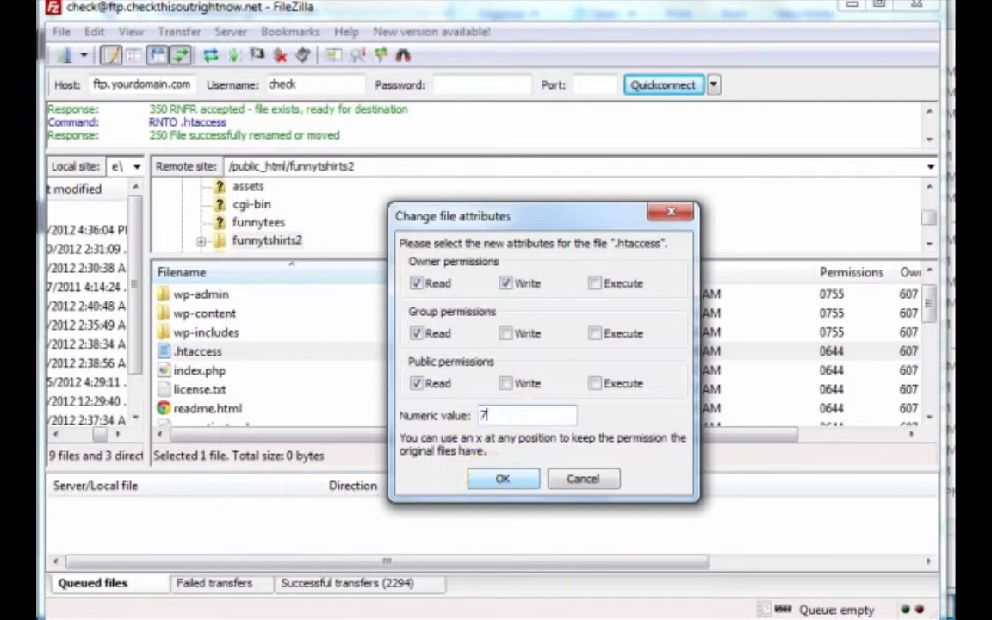
pyautogui.write('77')
pyautogui.click(505, 478)
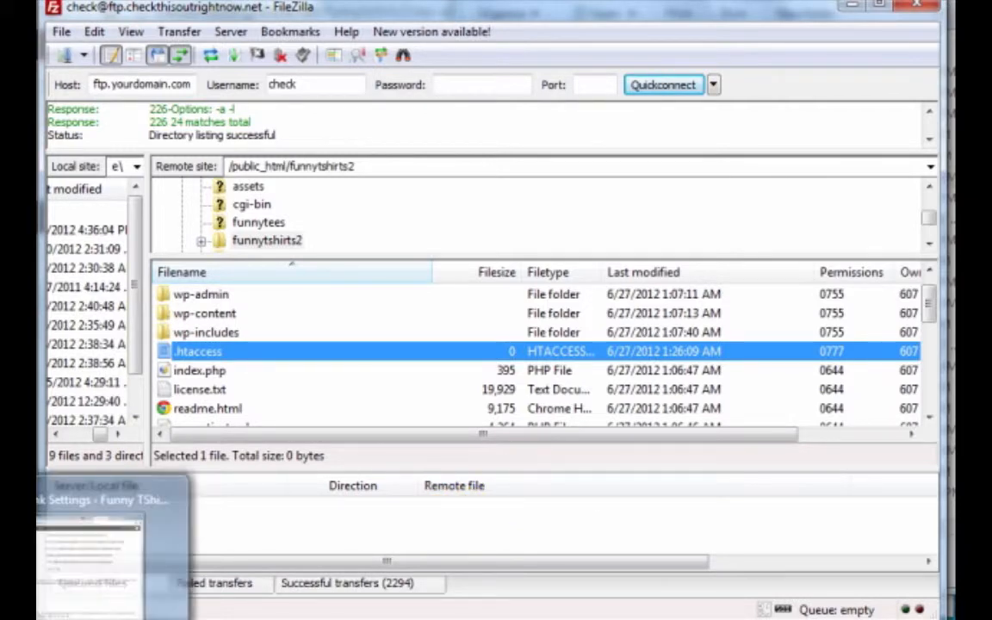
# - Switch to the WordPress Permalink Settings in the browser, save the Post name structure again and check the page for the .htaccess notice
pyautogui.click(96, 616)
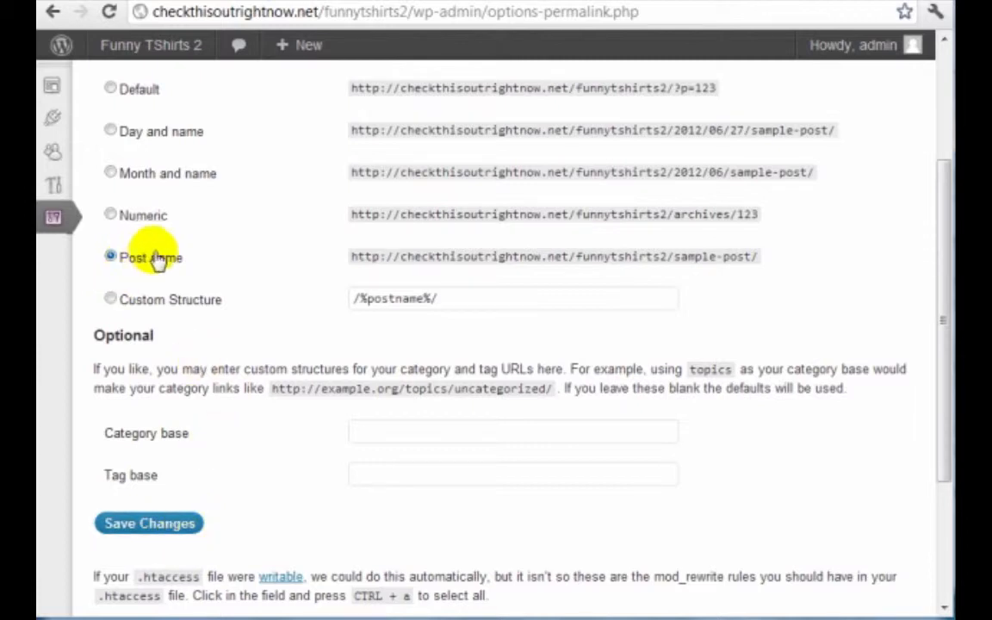
pyautogui.click(181, 528)
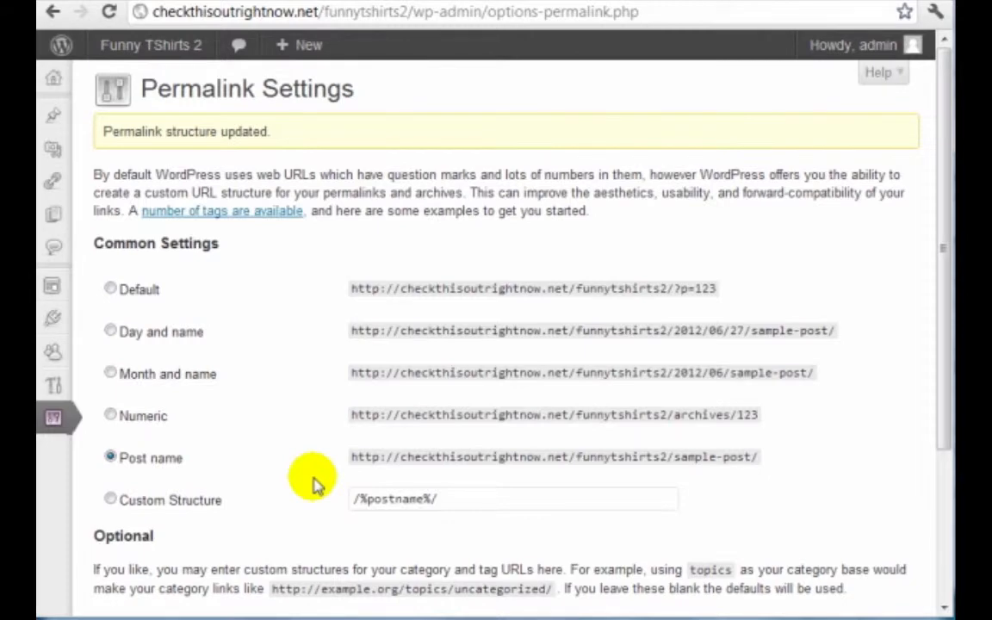
pyautogui.scroll(-3, 314, 481)
pyautogui.scroll(3, 316, 481)
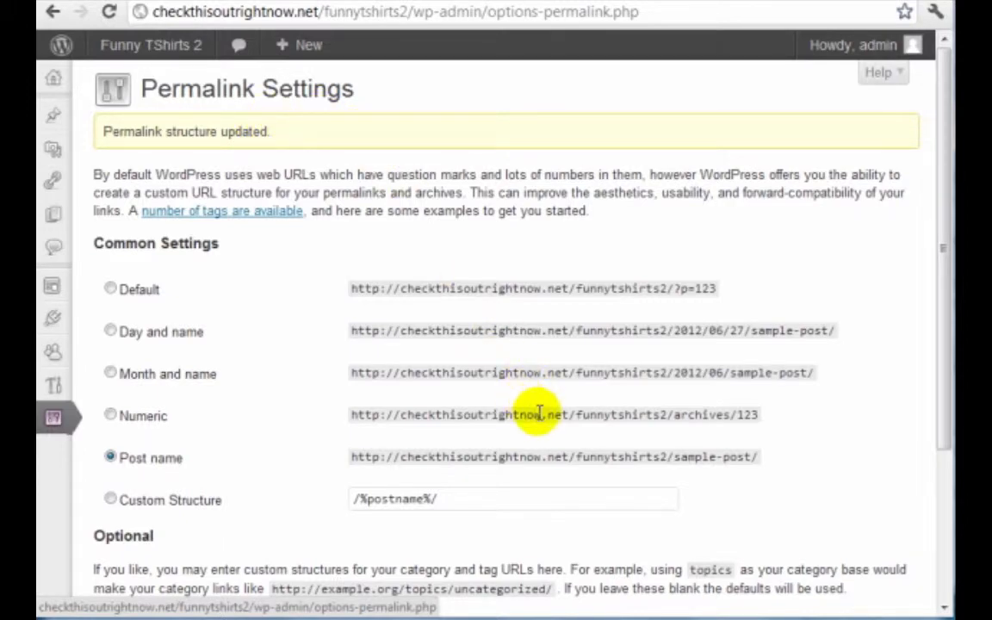
# - Switch back to FileZilla and set the permissions of the remote .htaccess file to 644
pyautogui.click(560, 618)
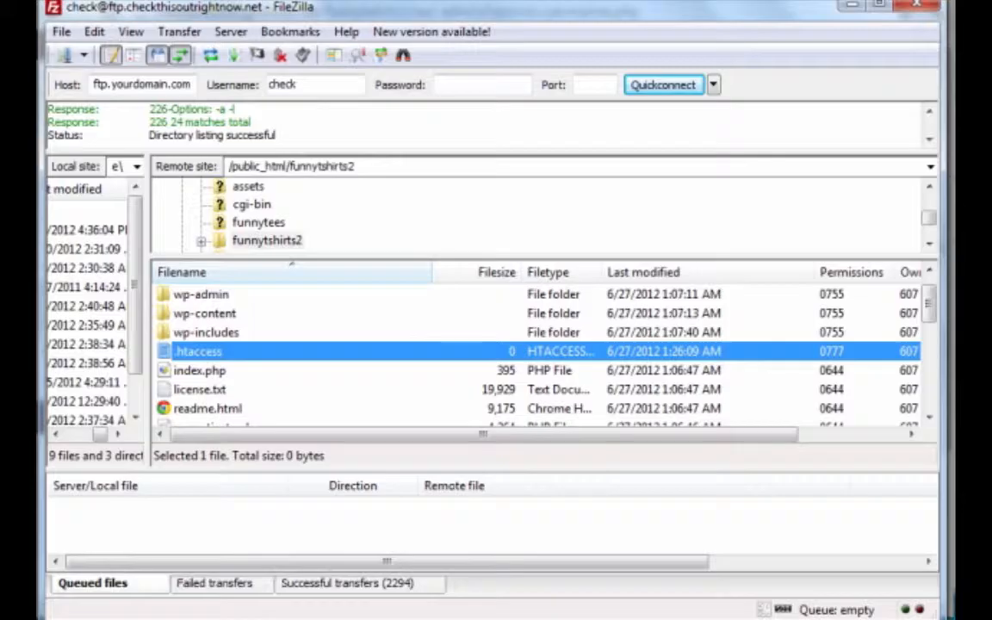
pyautogui.rightClick(453, 351)
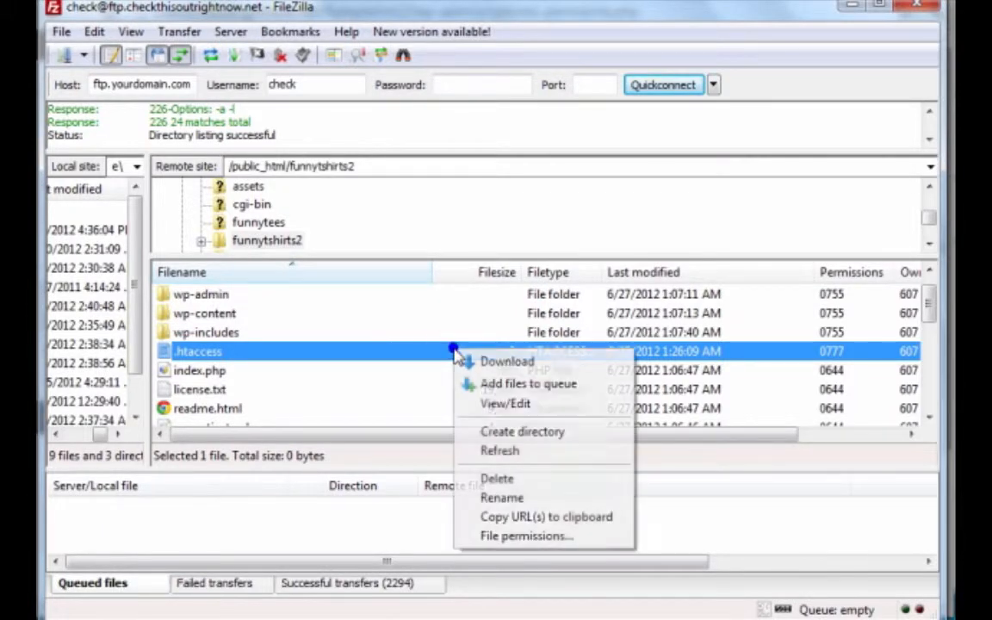
pyautogui.click(544, 537)
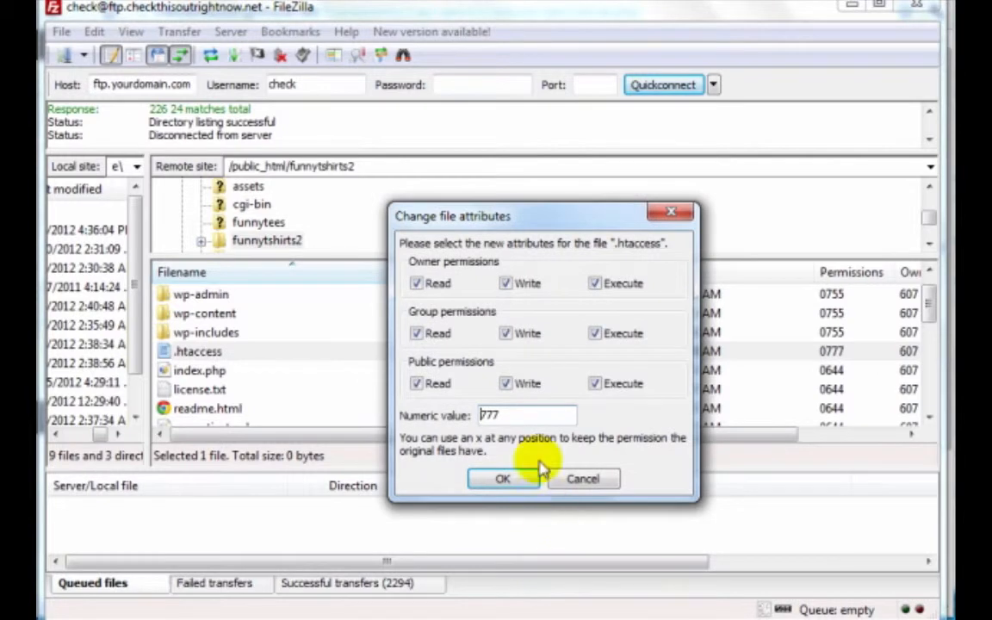
pyautogui.doubleClick(512, 414)
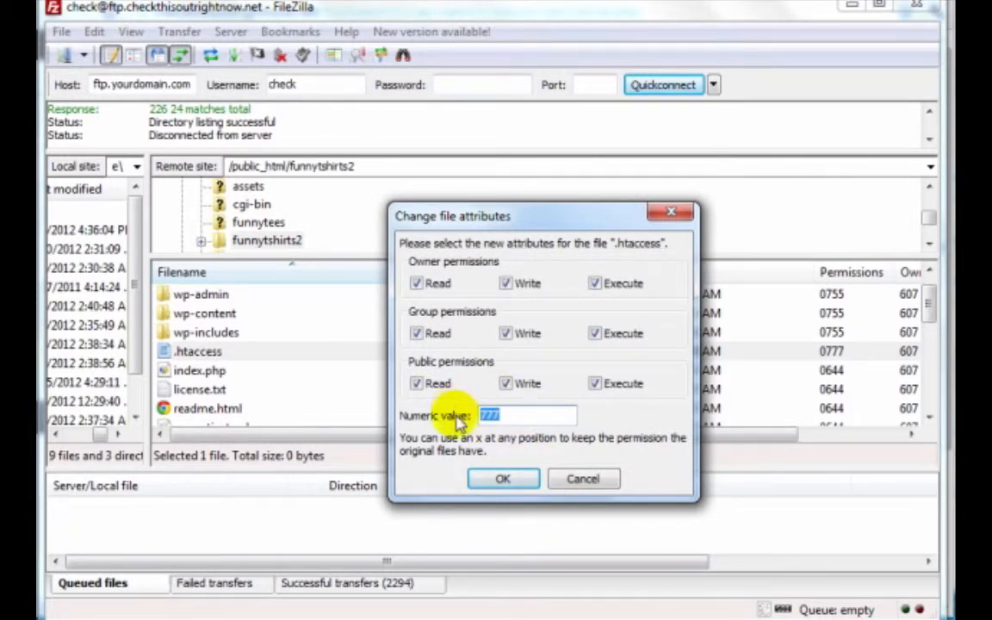
pyautogui.write('644')
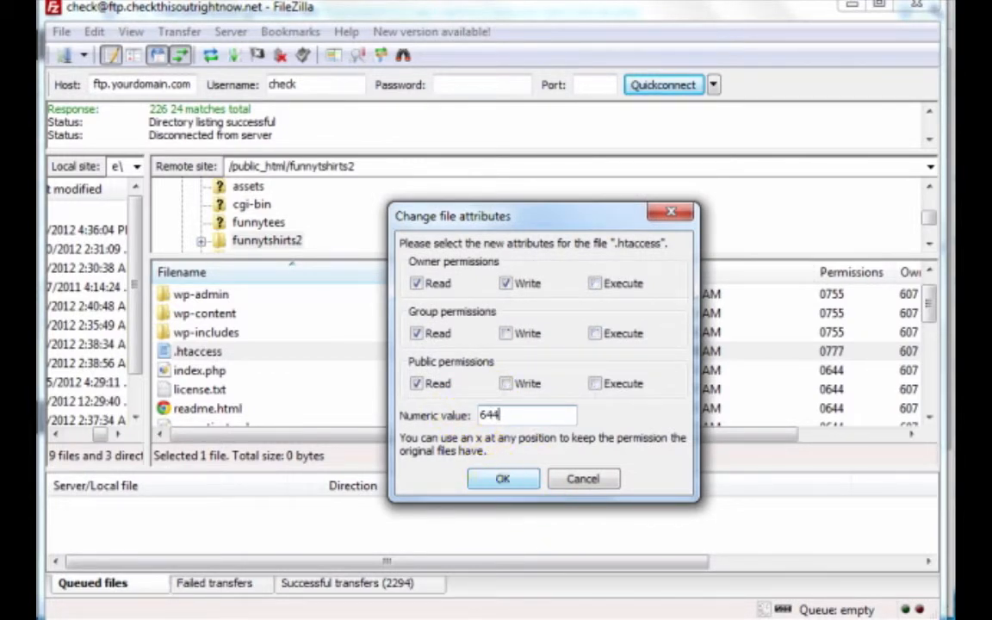
pyautogui.click(501, 480)
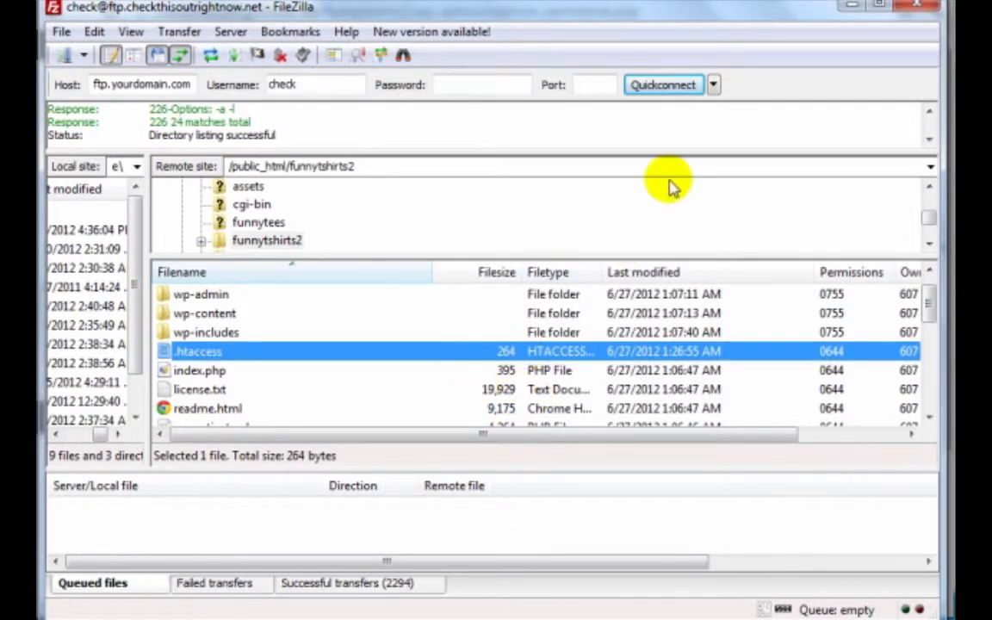
# - Return to the browser, go to the Funny TShirts 2 home page and open the post Green Medium Sized Funny Tees
pyautogui.click(848, 17)
pyautogui.click(263, 336)
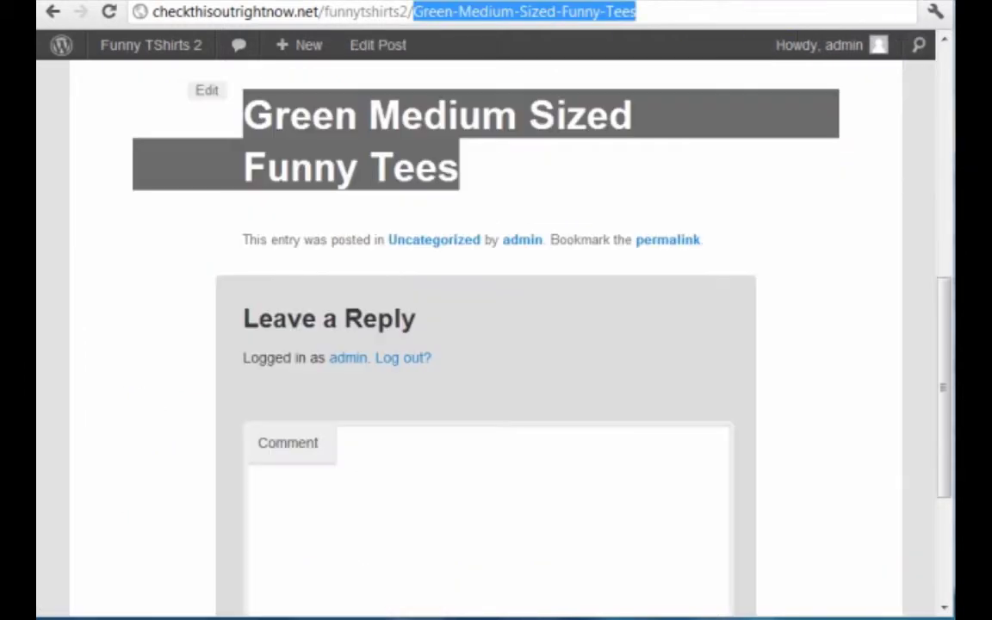
pyautogui.moveTo(151, 43)
pyautogui.scroll(10, 160, 215)
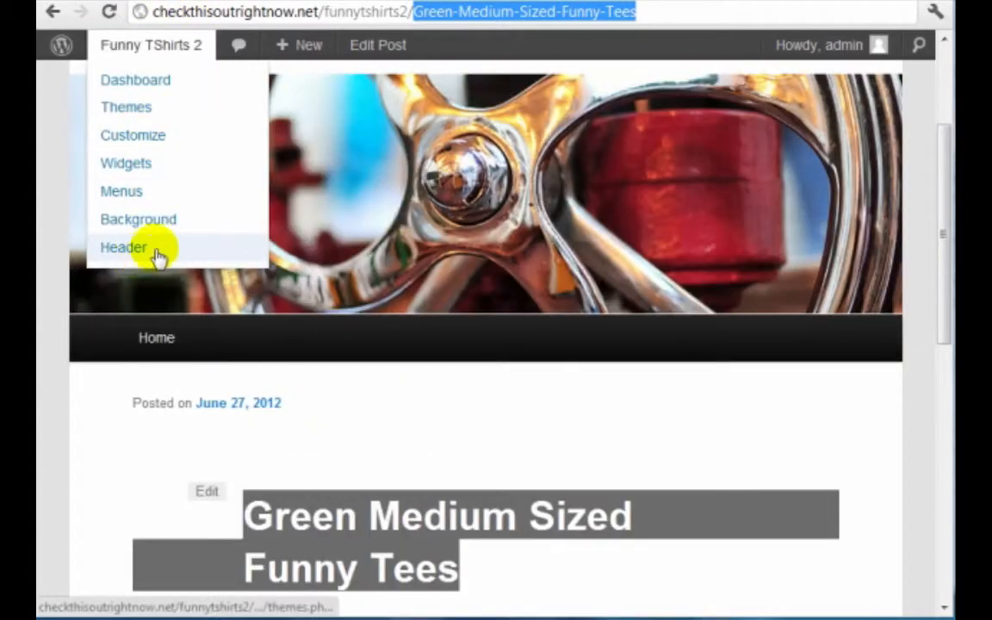
pyautogui.click(345, 174)
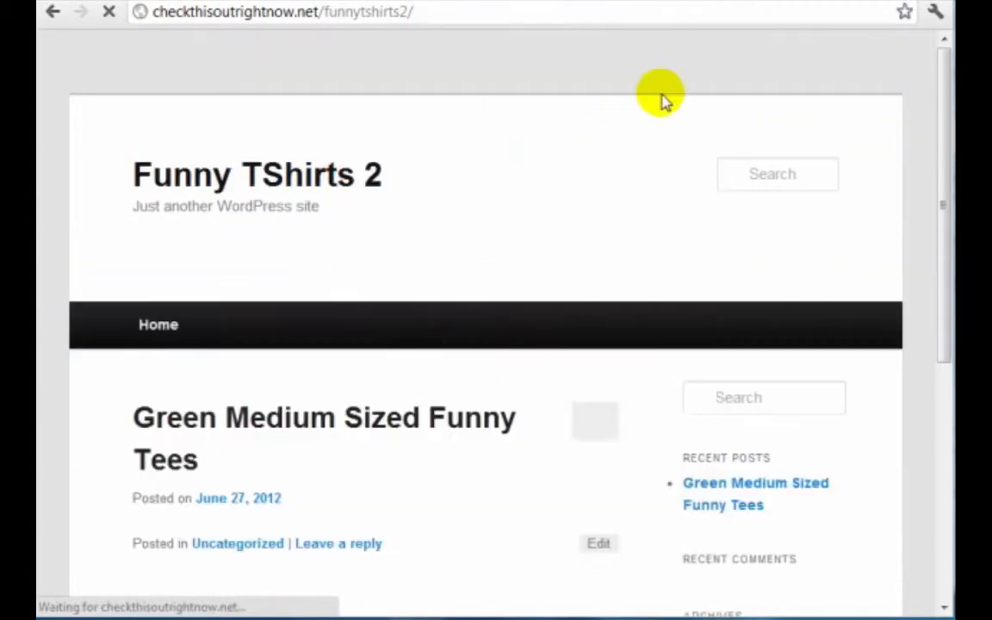
pyautogui.scroll(-5, 608, 208)
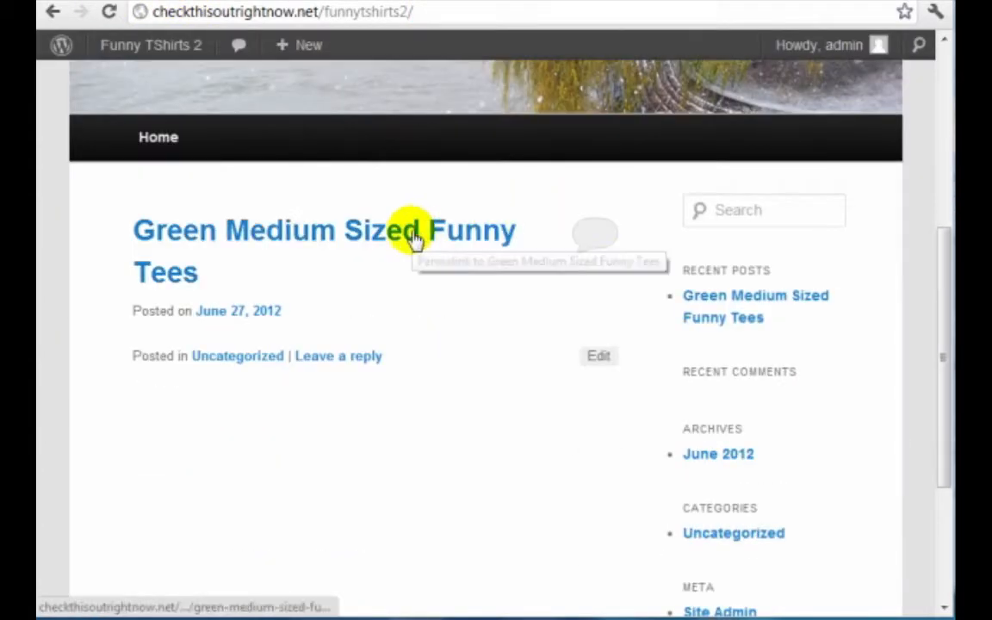
pyautogui.click(415, 237)
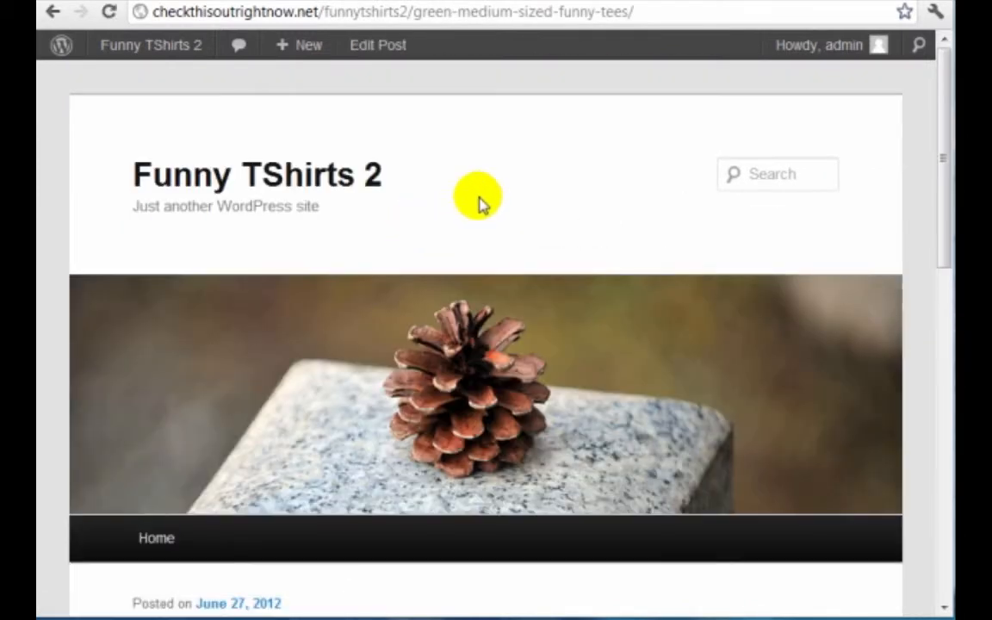
# - Compare the post's address with its title and highlight the slug green-medium-sized-funny-tees/ in the URL
pyautogui.click(683, 16)
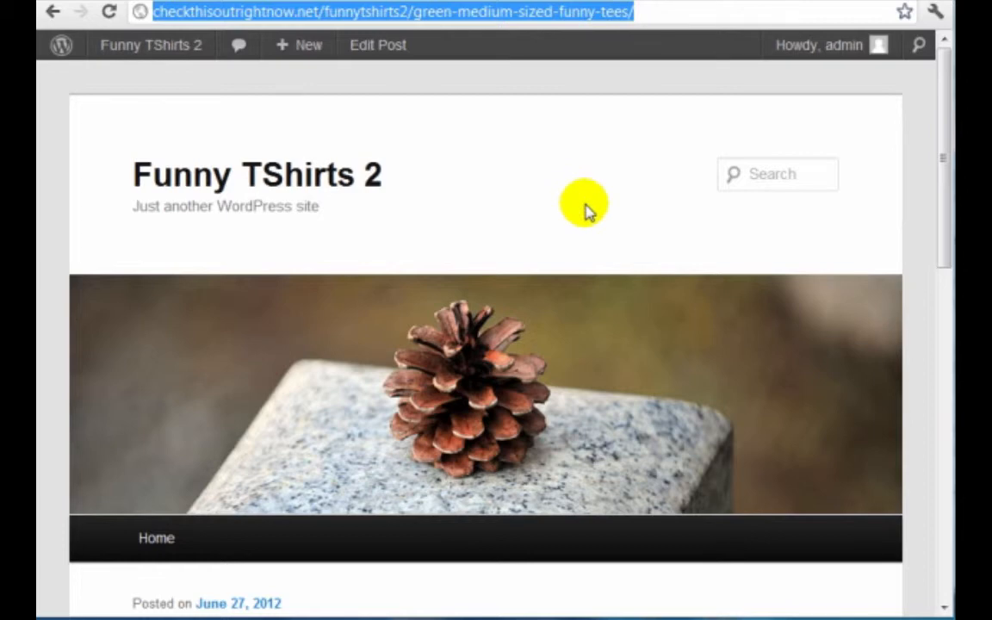
pyautogui.scroll(-5, 585, 211)
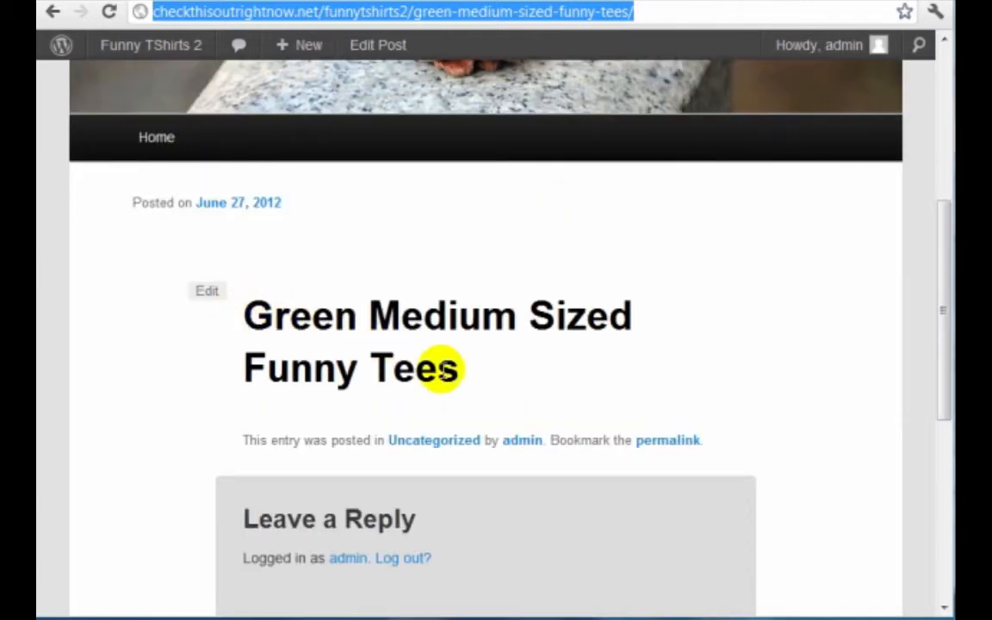
pyautogui.scroll(5, 490, 354)
pyautogui.click(428, 12)
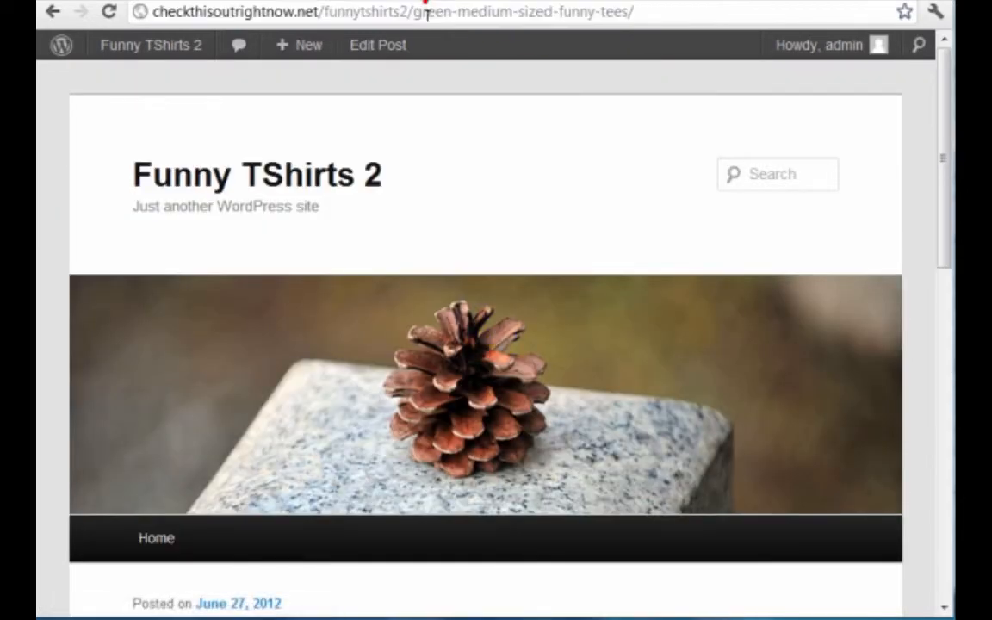
pyautogui.click(415, 12)
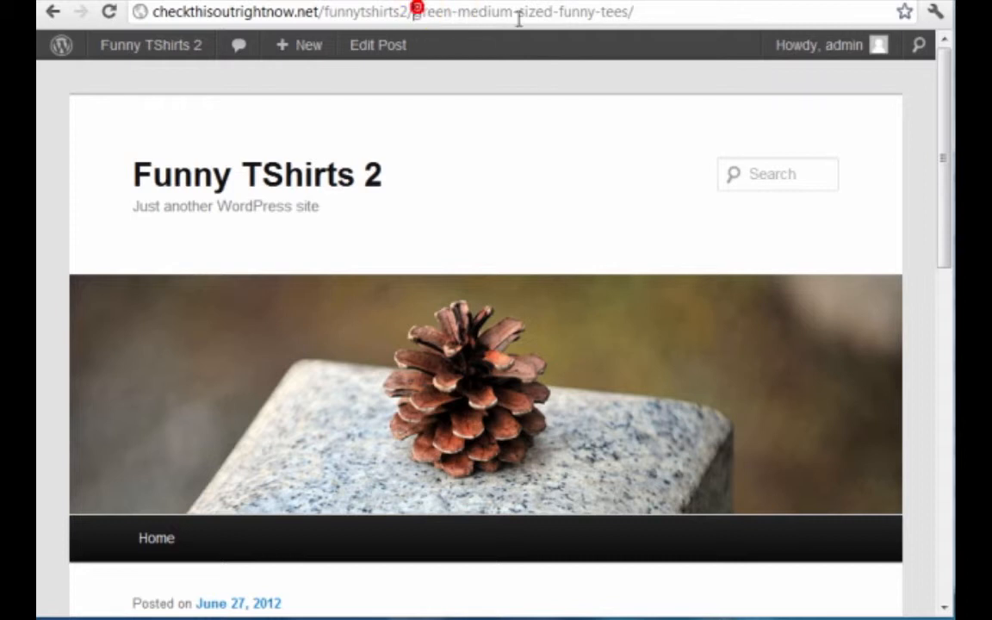
pyautogui.keyDown('shift'); pyautogui.click(707, 12); pyautogui.keyUp('shift')
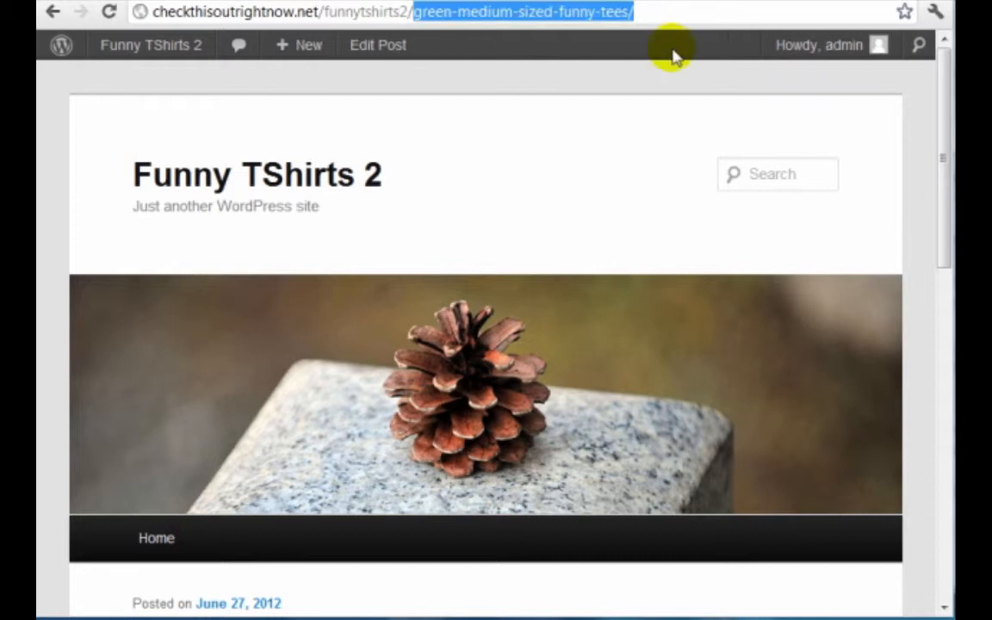